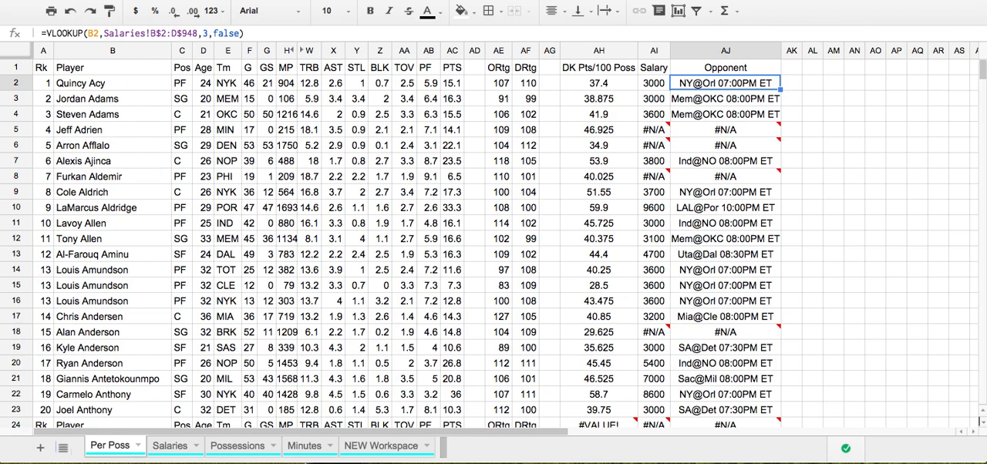
Select the Rk header cell A1 on the Per Poss sheet to view its import formula
{"action": "left_click", "coordinate": [982, 90]}
{"action": "left_click_drag", "start_coordinate": [982, 94], "coordinate": [981, 58]}
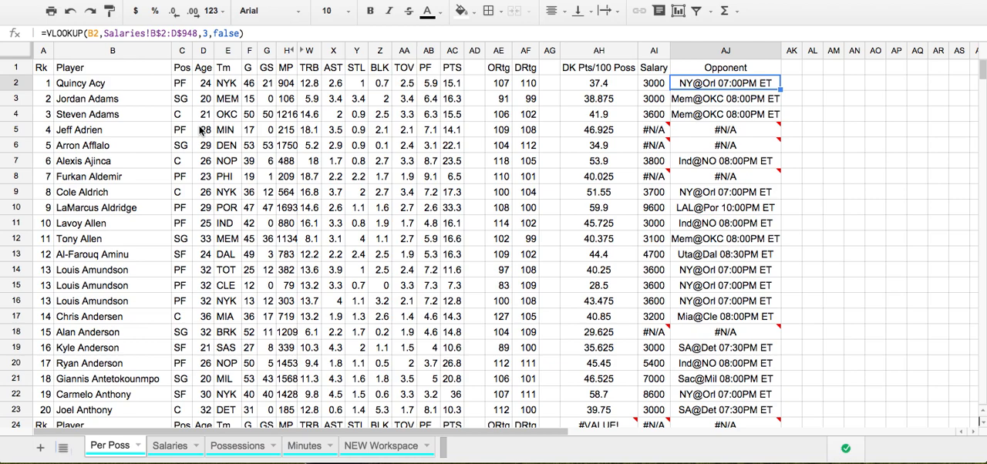
{"action": "left_click", "coordinate": [43, 67]}
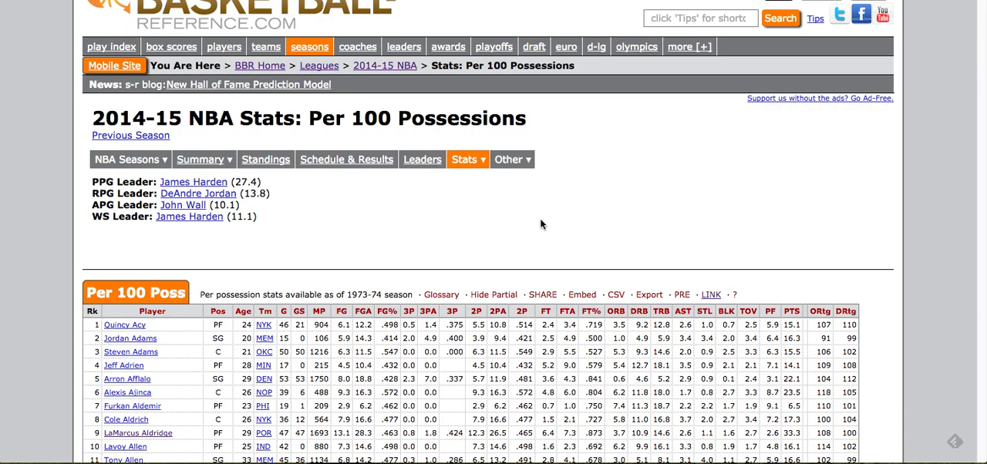
Switch to Basketball-Reference and examine the Per 100 Poss table on the 2014-15 NBA Stats page
{"action": "scroll", "coordinate": [540, 219], "scroll_direction": "down", "scroll_amount": 4}
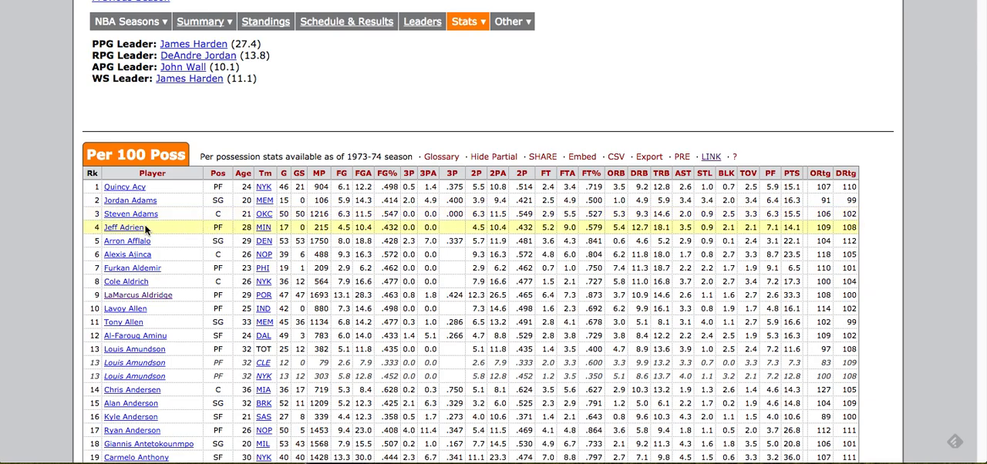
{"action": "scroll", "coordinate": [304, 237], "scroll_direction": "down", "scroll_amount": 4}
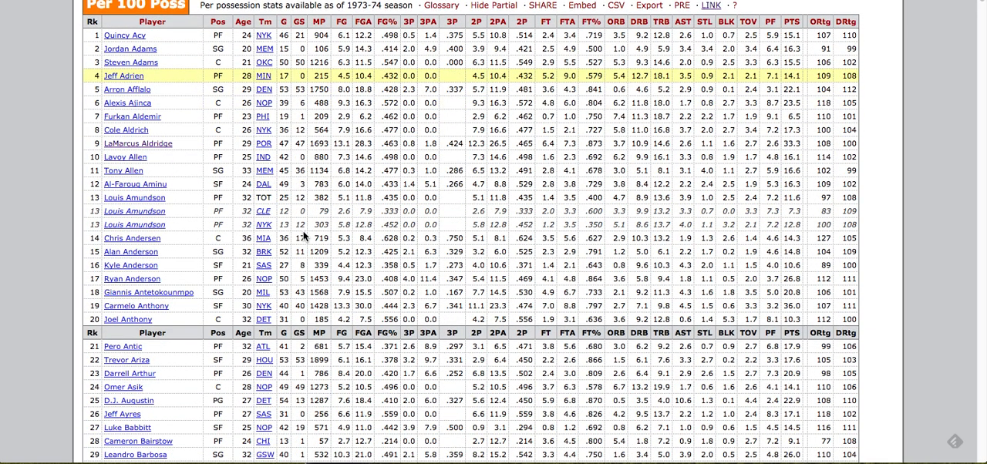
{"action": "scroll", "coordinate": [303, 236], "scroll_direction": "up", "scroll_amount": 5}
{"action": "scroll", "coordinate": [302, 231], "scroll_direction": "up", "scroll_amount": 3}
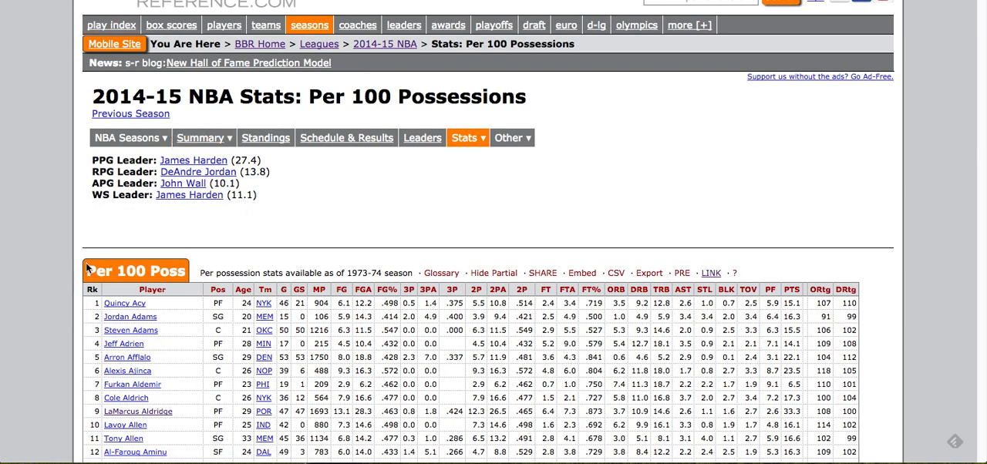
{"action": "left_click_drag", "start_coordinate": [86, 258], "coordinate": [296, 267]}
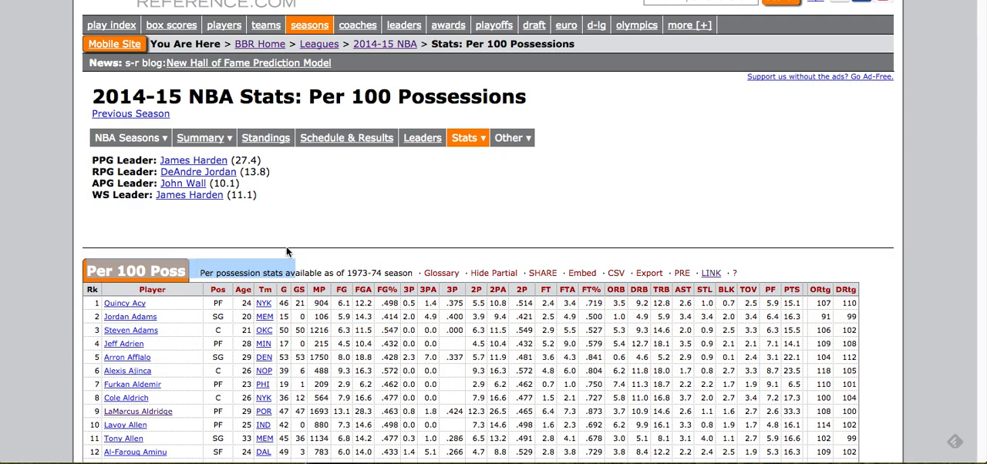
{"action": "left_click", "coordinate": [286, 248]}
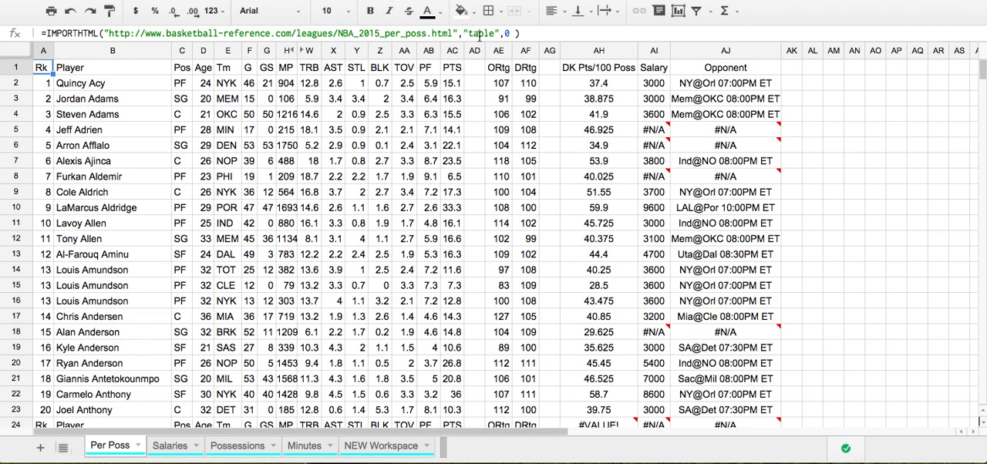
Inspect the URL and query arguments of the IMPORTHTML formula in A1 and highlight the imported columns A to AF
{"action": "left_click", "coordinate": [479, 34]}
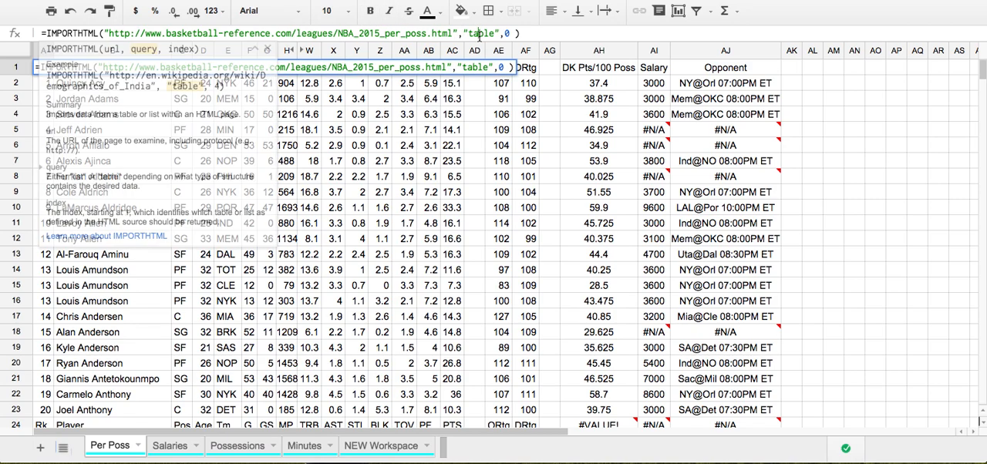
{"action": "left_click", "coordinate": [252, 33]}
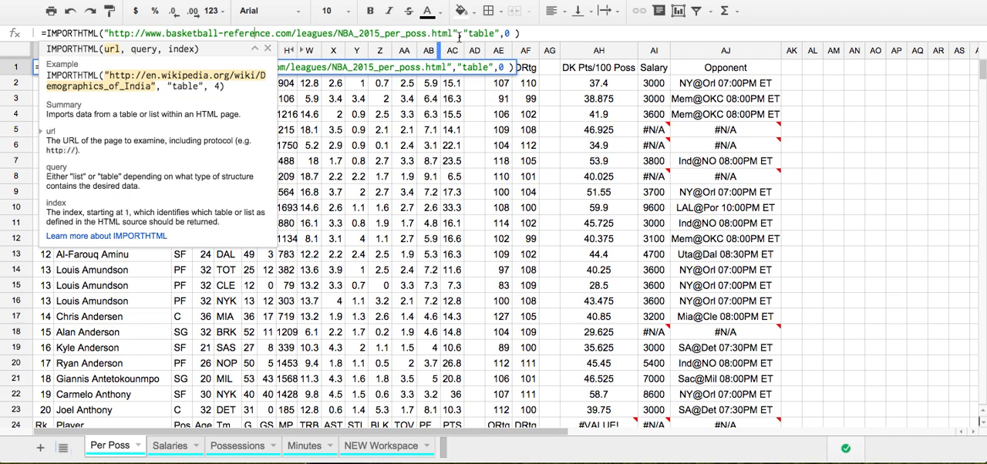
{"action": "key", "text": "Escape"}
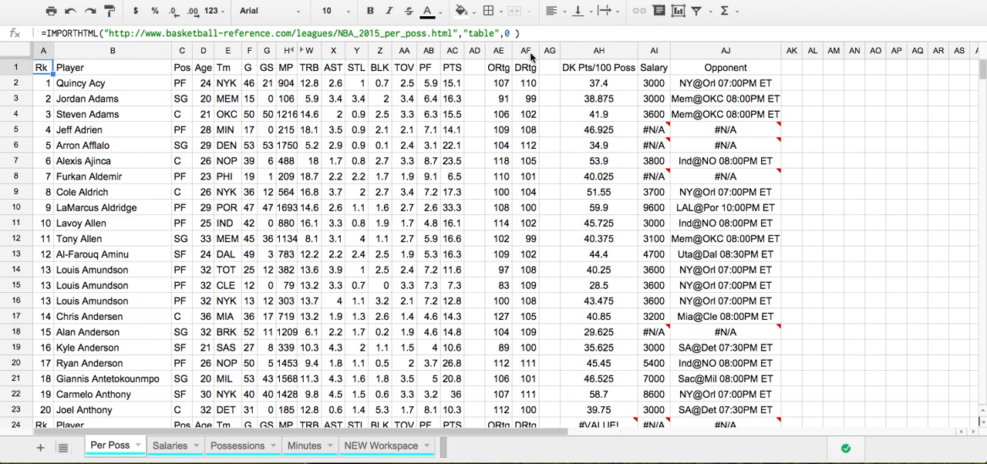
{"action": "left_click_drag", "start_coordinate": [525, 53], "coordinate": [39, 56]}
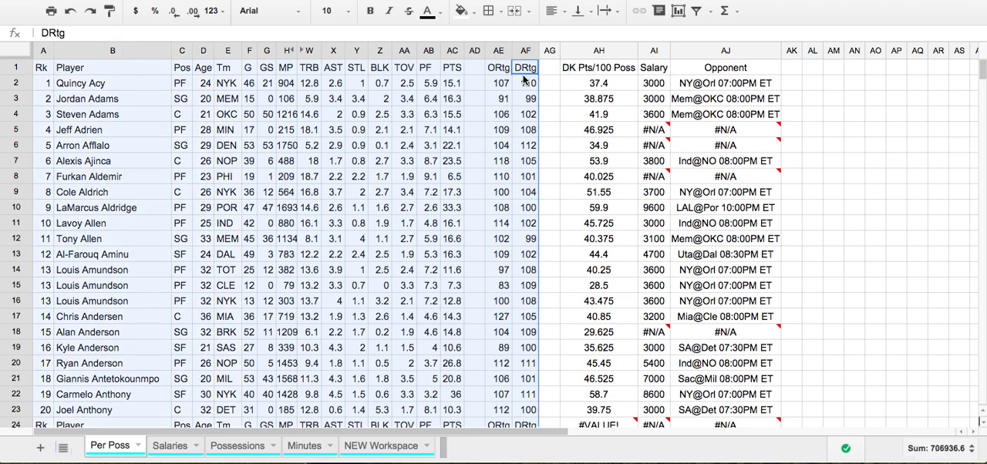
{"action": "left_click", "coordinate": [544, 83]}
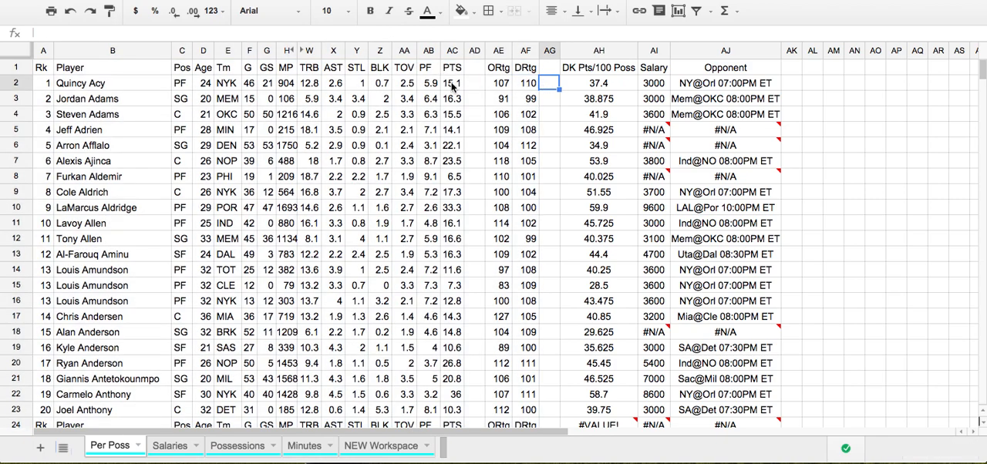
Inspect the DK Pts/100 Poss formula in AH2 and the stat cells it references, leaving it unedited
{"action": "left_click", "coordinate": [576, 91]}
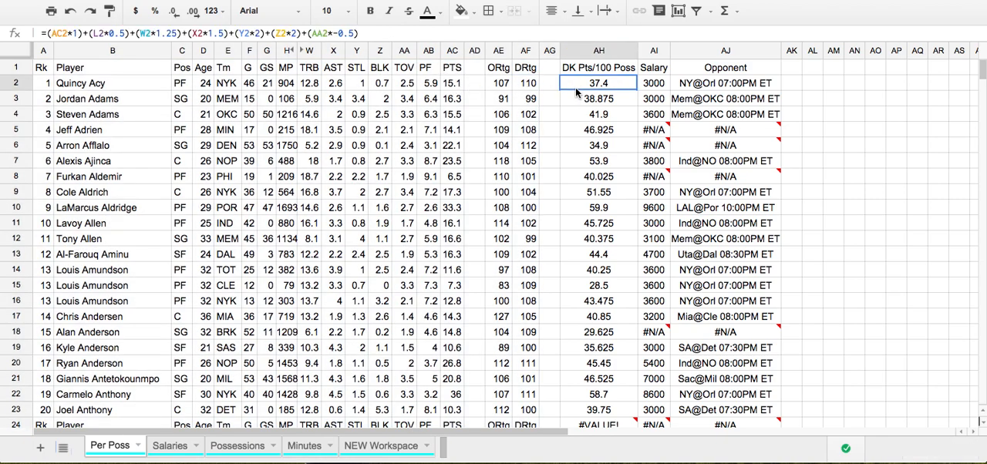
{"action": "left_click", "coordinate": [504, 34]}
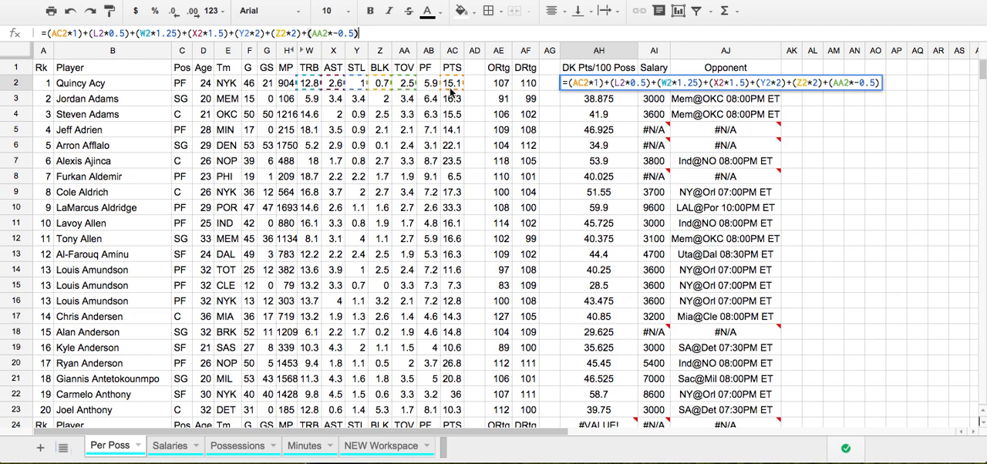
{"action": "key", "text": "Escape"}
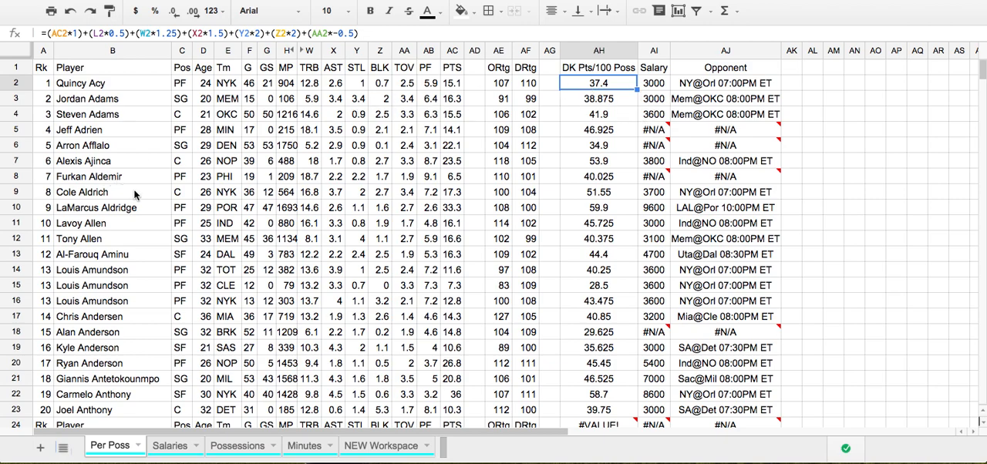
Review the Position, Name, Salary, GameInfo and AvgPointsPerGame columns on the Salaries sheet
{"action": "left_click", "coordinate": [164, 452]}
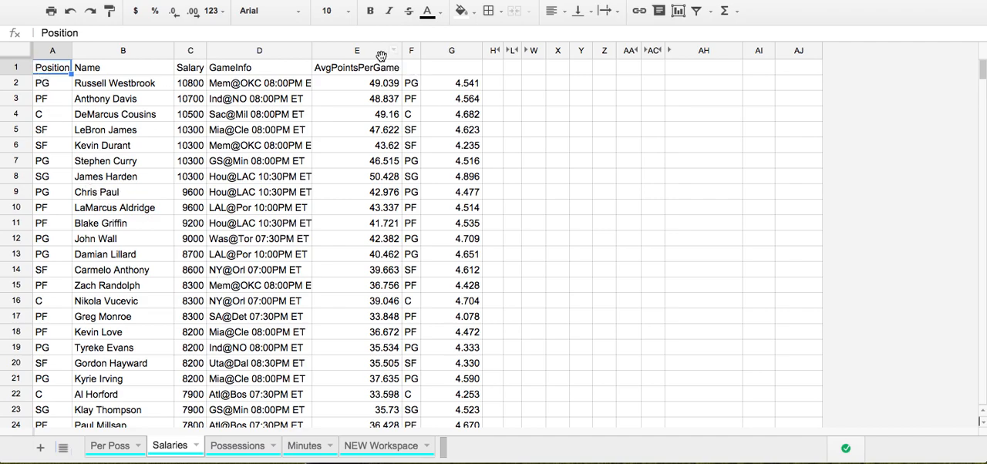
{"action": "left_click_drag", "start_coordinate": [48, 68], "coordinate": [390, 103]}
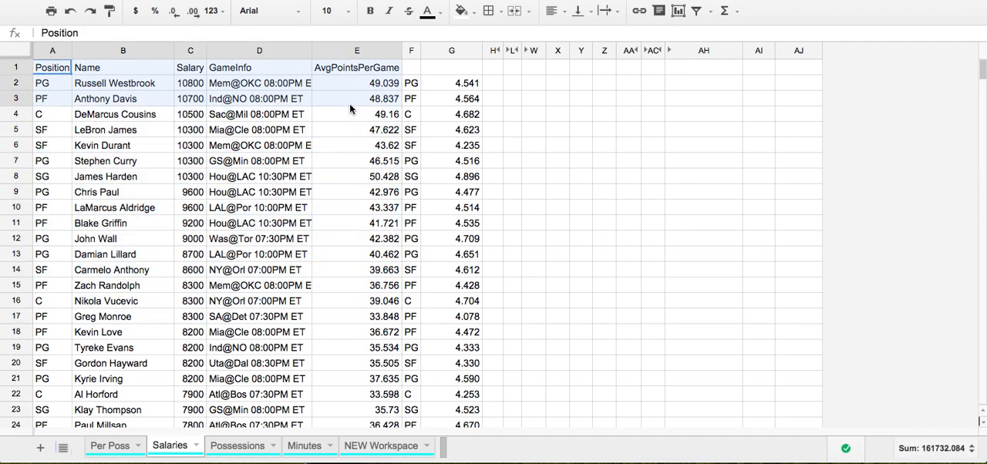
{"action": "left_click", "coordinate": [324, 177]}
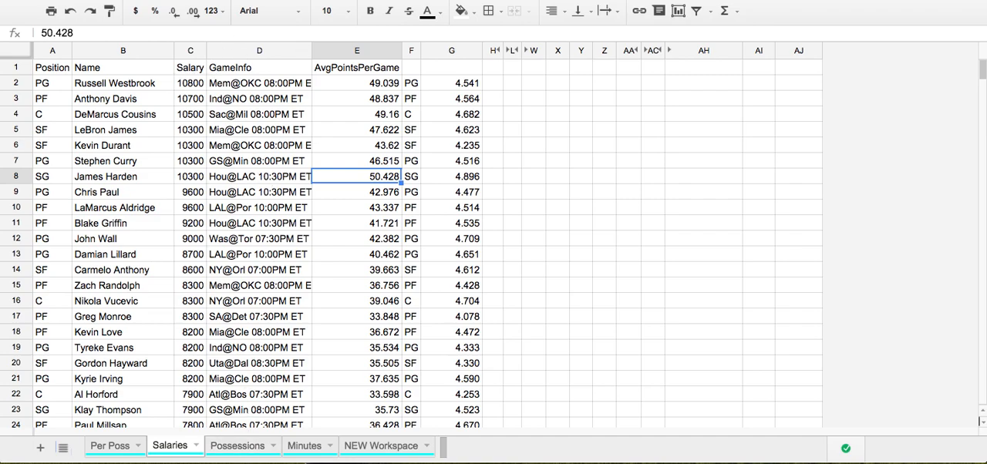
Examine the team possessions on the Possessions sheet, including the 2014 and Last 3 columns and the team abbreviation list below them
{"action": "left_click", "coordinate": [240, 446]}
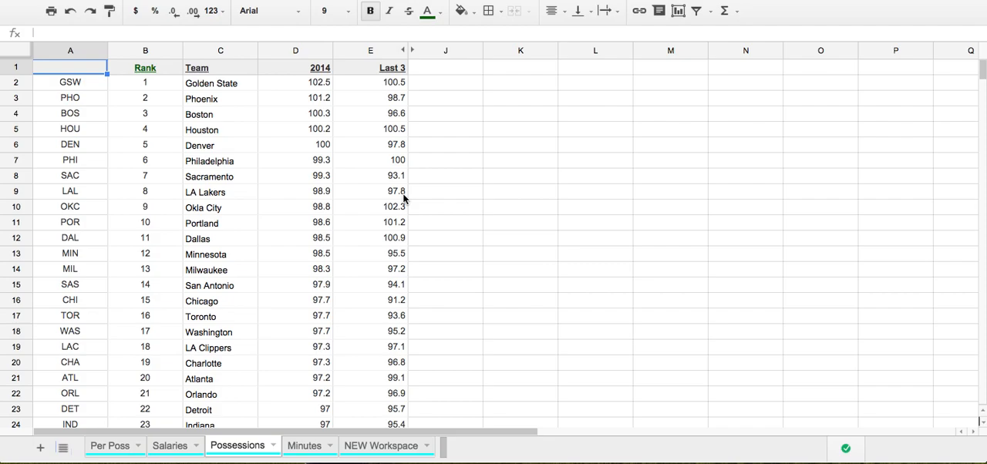
{"action": "left_click", "coordinate": [323, 85]}
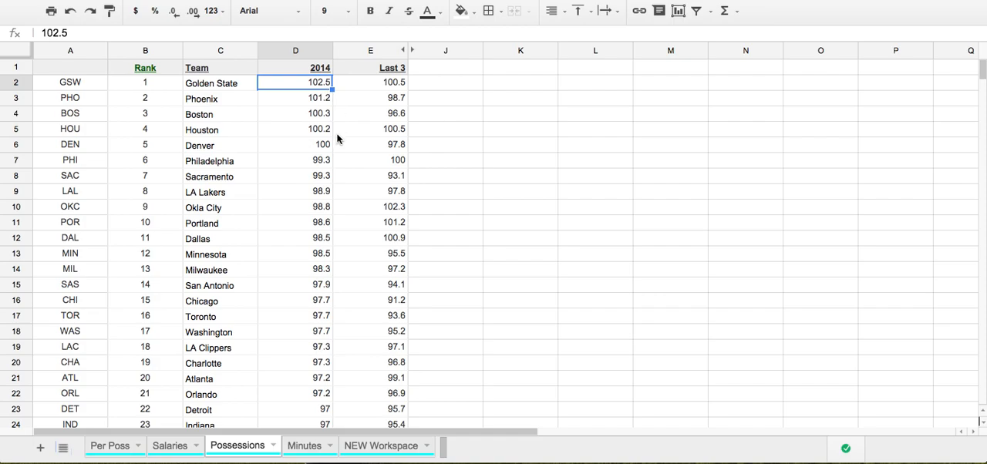
{"action": "scroll", "coordinate": [337, 138], "scroll_direction": "down", "scroll_amount": 10}
{"action": "scroll", "coordinate": [337, 137], "scroll_direction": "up", "scroll_amount": 6}
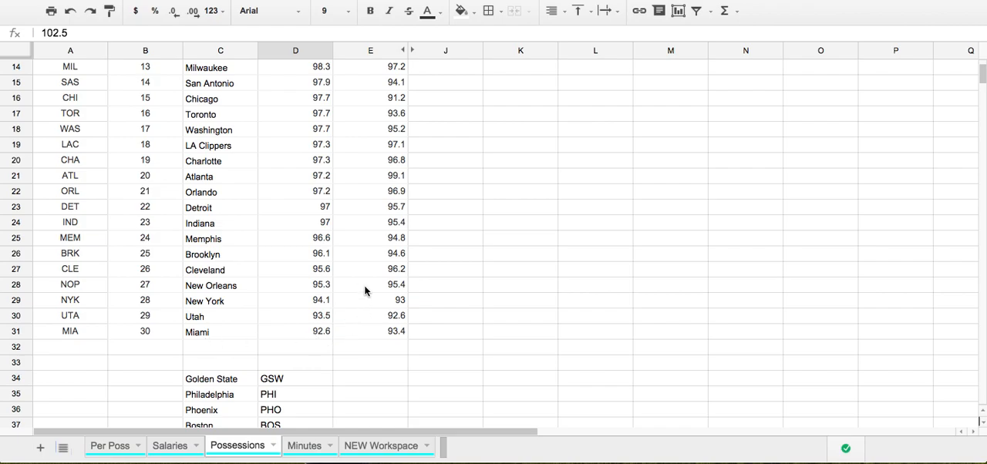
{"action": "scroll", "coordinate": [365, 291], "scroll_direction": "up", "scroll_amount": 5}
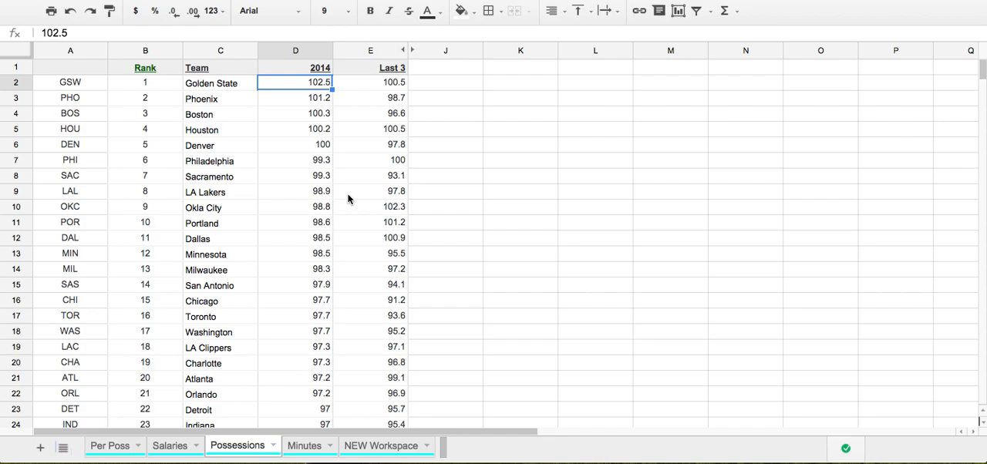
{"action": "scroll", "coordinate": [348, 199], "scroll_direction": "down", "scroll_amount": 5}
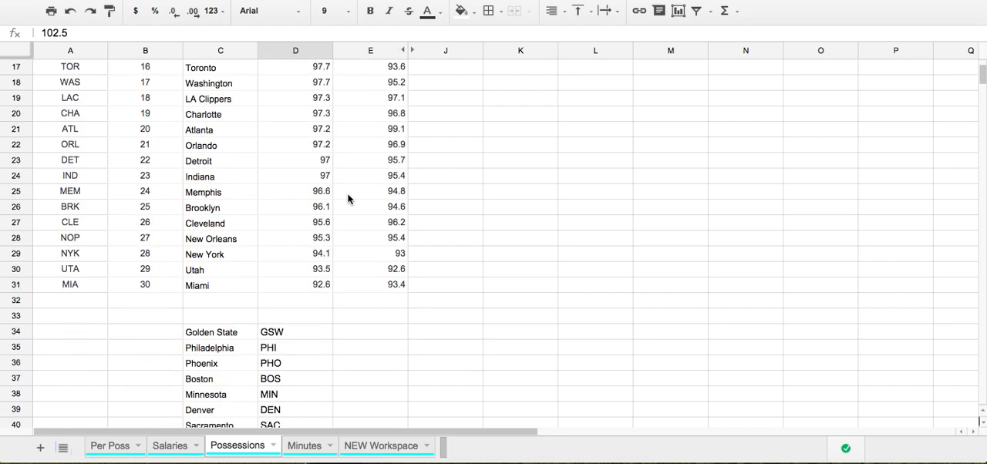
{"action": "scroll", "coordinate": [348, 199], "scroll_direction": "up", "scroll_amount": 5}
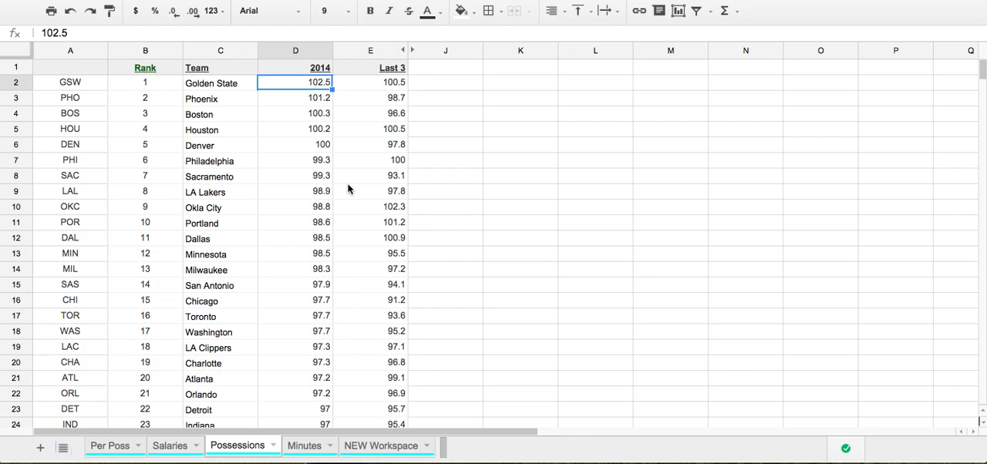
{"action": "scroll", "coordinate": [348, 189], "scroll_direction": "down", "scroll_amount": 5}
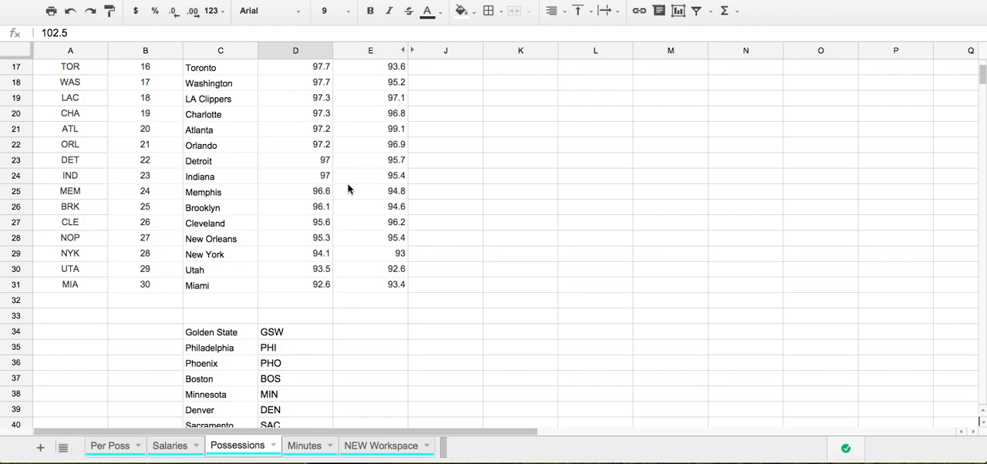
{"action": "scroll", "coordinate": [347, 189], "scroll_direction": "up", "scroll_amount": 5}
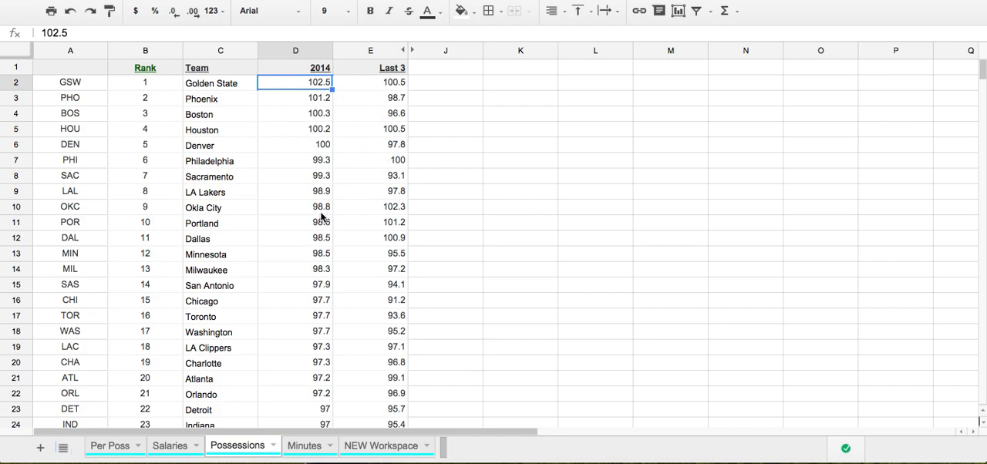
Glance at the Minutes sheet, return to Possessions, and examine the NBA Team Possessions per Game table on TeamRankings
{"action": "left_click", "coordinate": [306, 447]}
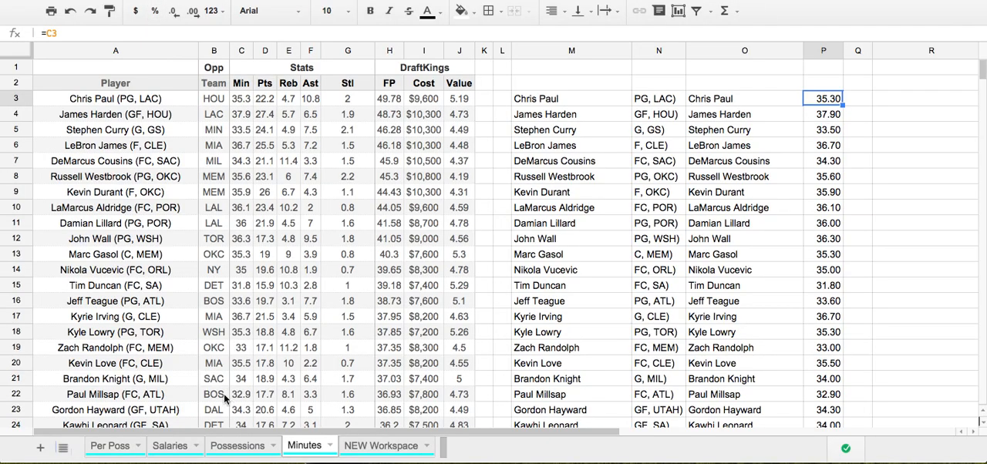
{"action": "left_click", "coordinate": [213, 445]}
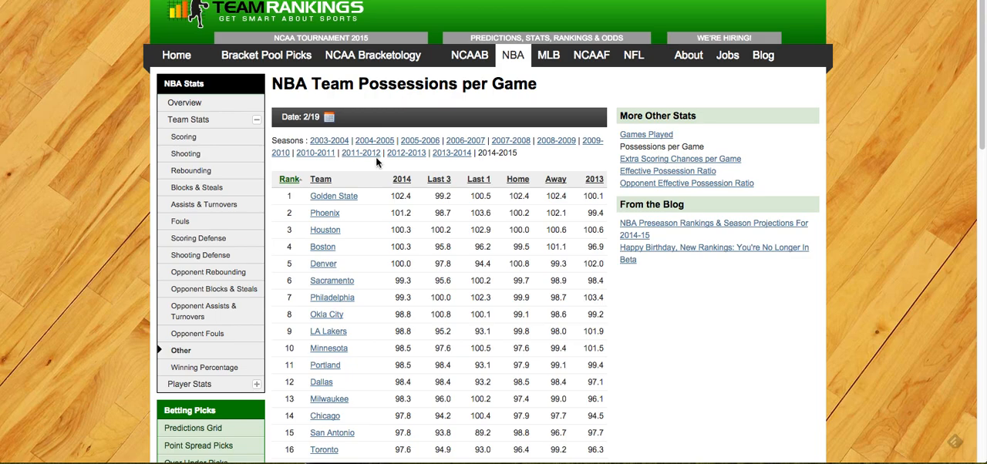
{"action": "scroll", "coordinate": [615, 233], "scroll_direction": "down", "scroll_amount": 2}
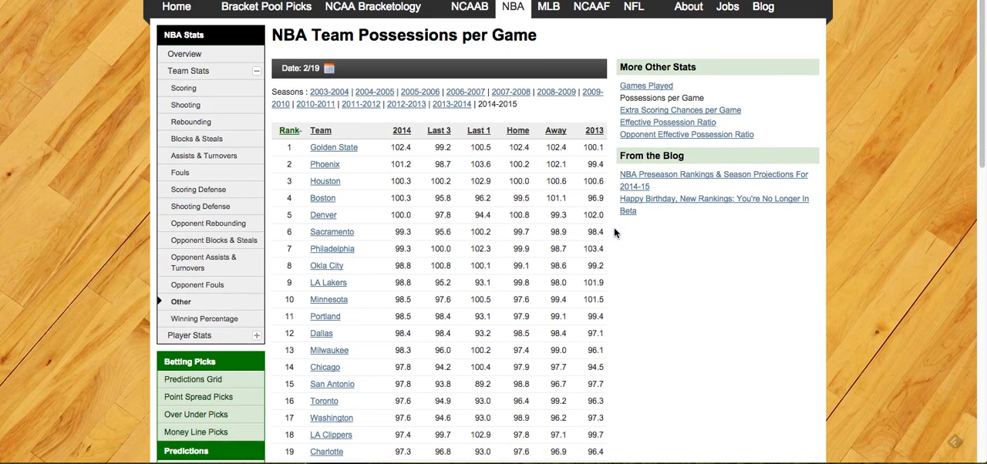
{"action": "scroll", "coordinate": [491, 223], "scroll_direction": "down", "scroll_amount": 2}
{"action": "left_click_drag", "start_coordinate": [274, 130], "coordinate": [601, 334]}
{"action": "scroll", "coordinate": [491, 225], "scroll_direction": "down", "scroll_amount": 5}
{"action": "scroll", "coordinate": [610, 364], "scroll_direction": "up", "scroll_amount": 1}
{"action": "scroll", "coordinate": [600, 334], "scroll_direction": "up", "scroll_amount": 9}
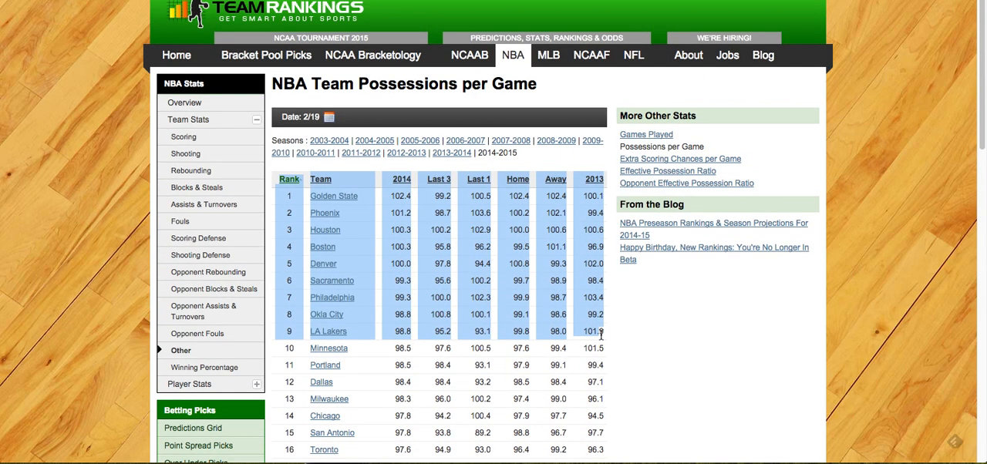
{"action": "left_click", "coordinate": [564, 157]}
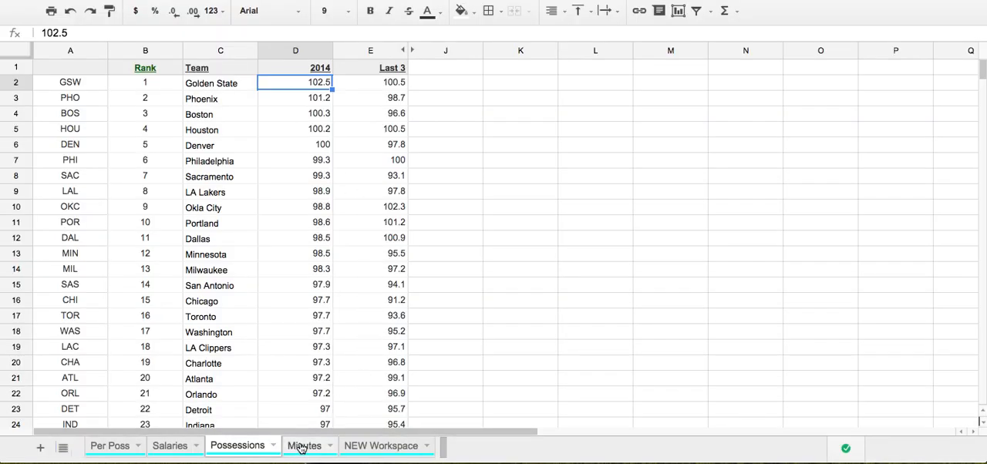
Compare Chris Paul's entry in the Minutes sheet's Player column with his row on the Per Poss sheet
{"action": "left_click", "coordinate": [301, 447]}
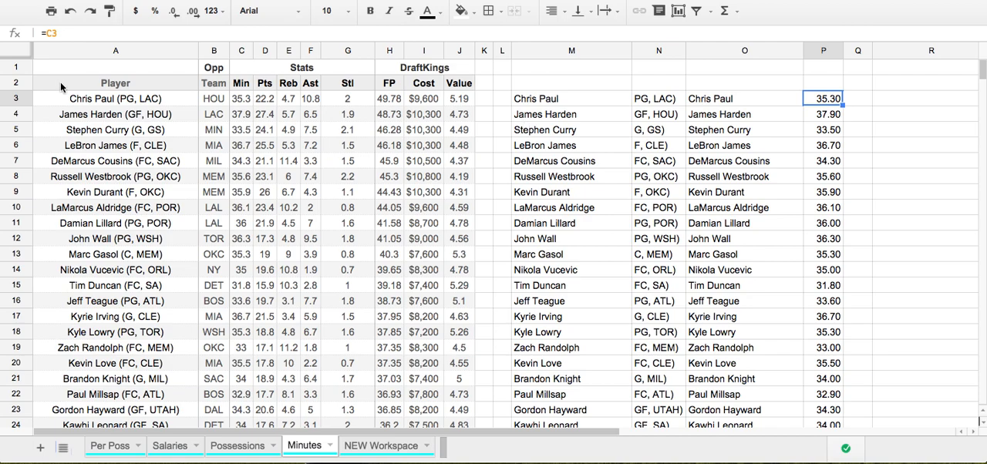
{"action": "left_click", "coordinate": [106, 100]}
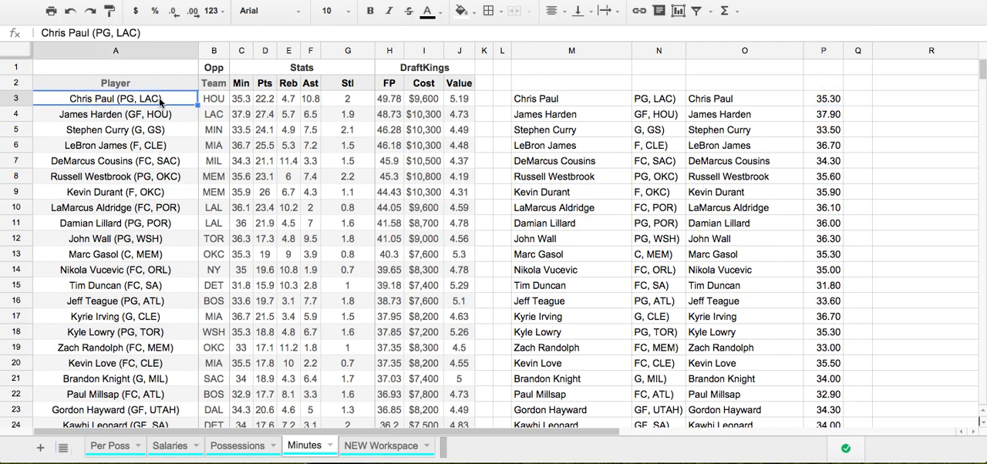
{"action": "left_click", "coordinate": [116, 447]}
{"action": "scroll", "coordinate": [119, 287], "scroll_direction": "down", "scroll_amount": 10}
{"action": "scroll", "coordinate": [120, 286], "scroll_direction": "down", "scroll_amount": 20}
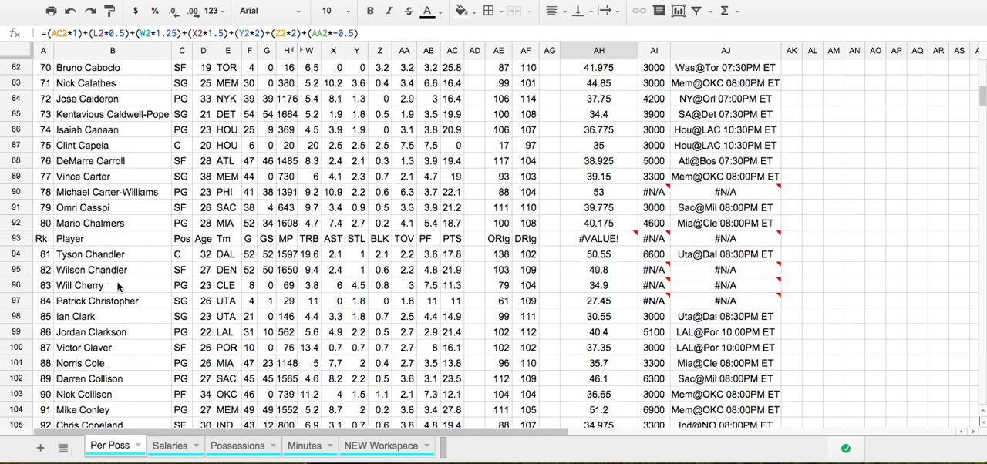
{"action": "scroll", "coordinate": [120, 293], "scroll_direction": "down", "scroll_amount": 20}
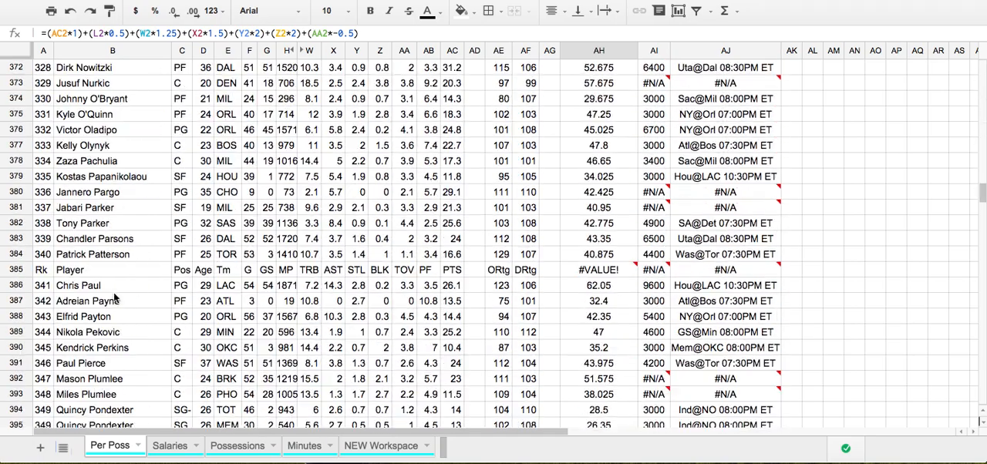
Locate Chris Paul's row on the Per Poss sheet and check how the name is written in the Player column
{"action": "scroll", "coordinate": [115, 313], "scroll_direction": "up", "scroll_amount": 6}
{"action": "scroll", "coordinate": [114, 316], "scroll_direction": "up", "scroll_amount": 2}
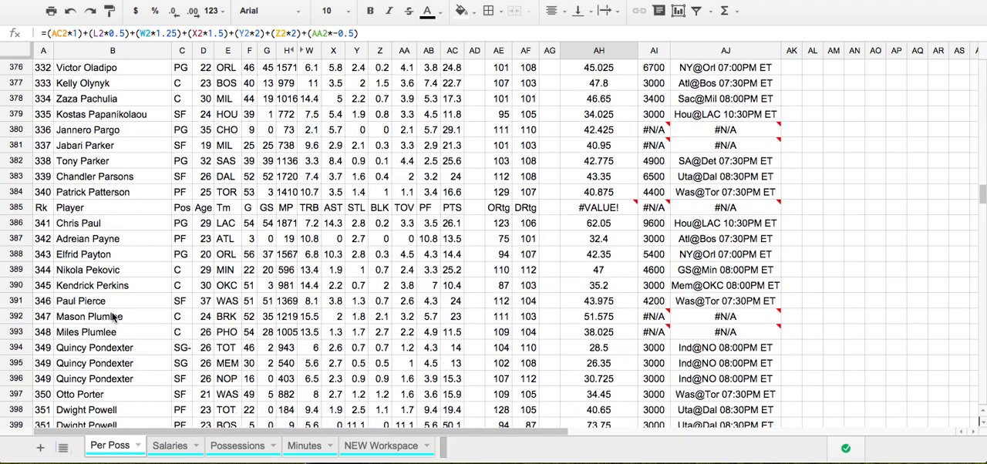
{"action": "left_click", "coordinate": [108, 225]}
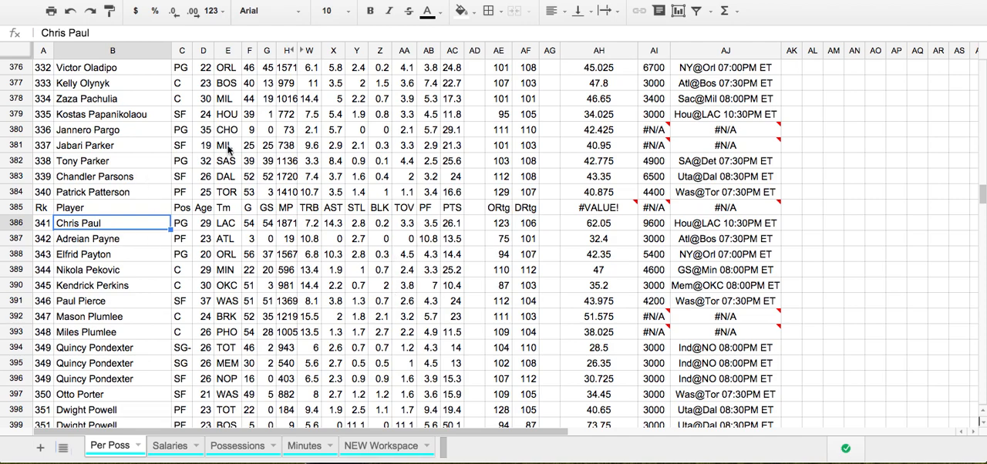
On the Minutes sheet, inspect Chris Paul's name-splitting formula in M3 and the minutes reference in P3 against its source in C3
{"action": "left_click", "coordinate": [232, 446]}
{"action": "left_click", "coordinate": [301, 446]}
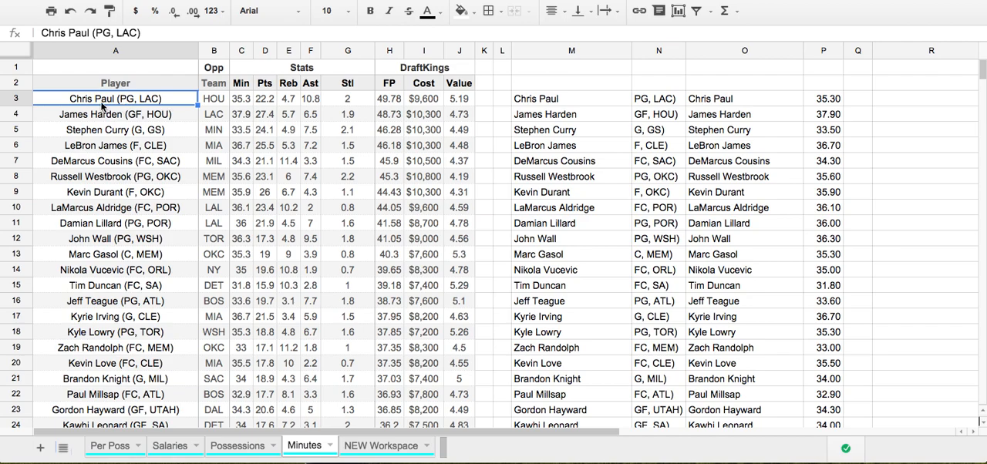
{"action": "left_click", "coordinate": [565, 101]}
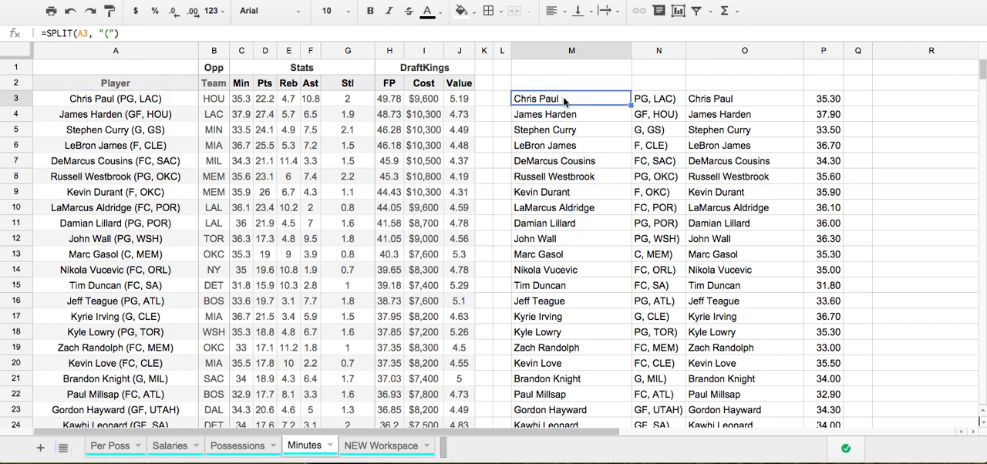
{"action": "left_click", "coordinate": [833, 106]}
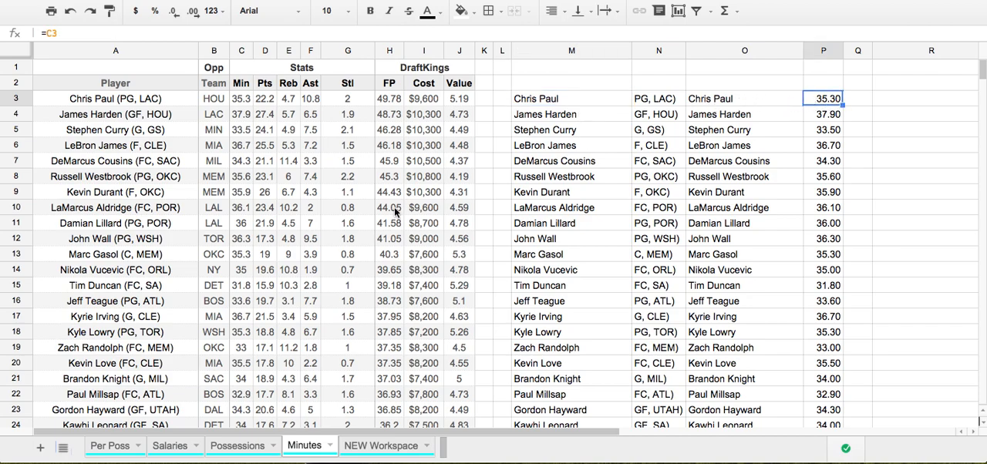
{"action": "left_click", "coordinate": [245, 104]}
{"action": "left_click", "coordinate": [153, 106]}
{"action": "left_click", "coordinate": [241, 104]}
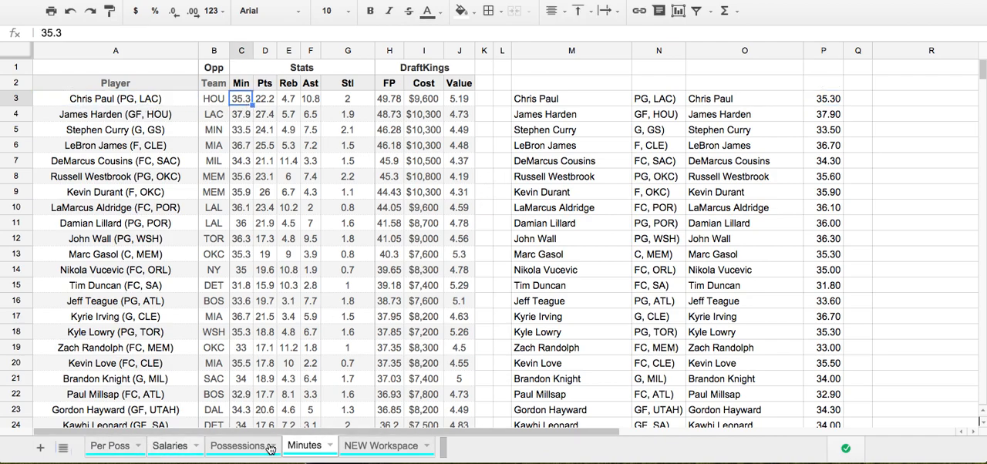
Glance at the NEW Workspace sheet, then inspect the Salary and Opponent VLOOKUP formulas in row 2 of Per Poss
{"action": "left_click", "coordinate": [379, 447]}
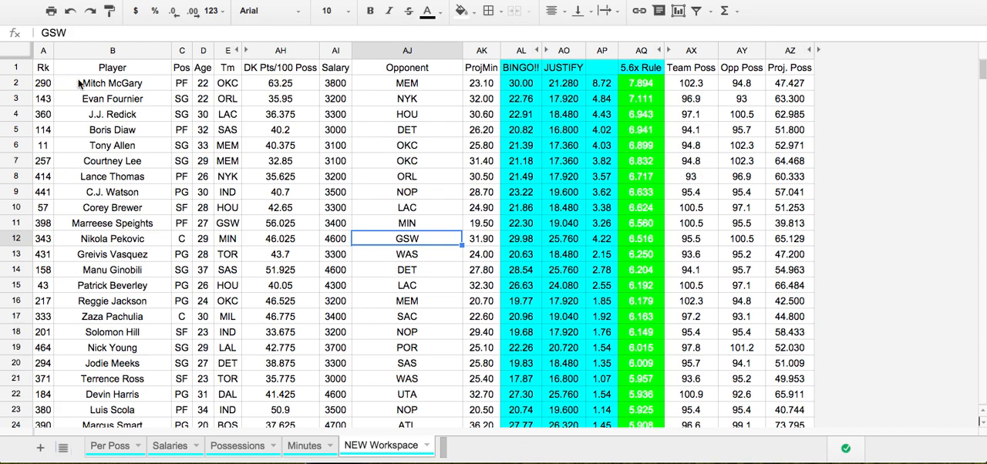
{"action": "left_click", "coordinate": [103, 447]}
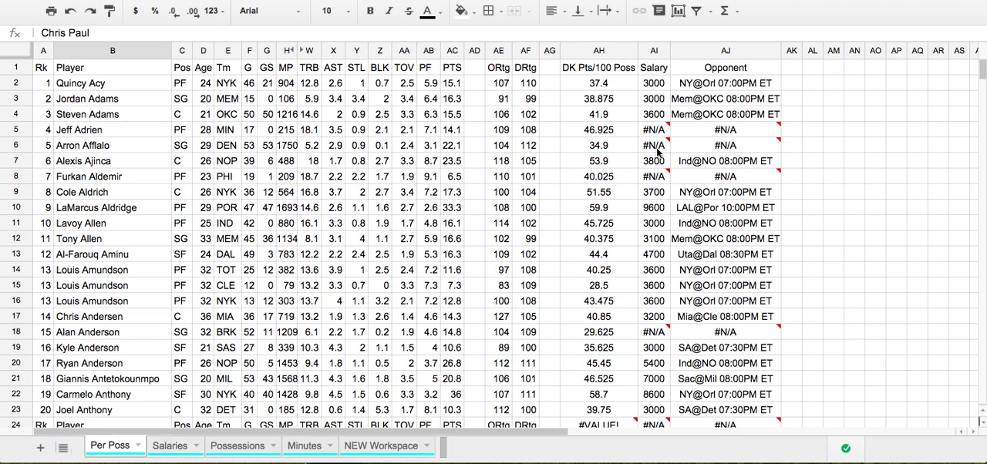
{"action": "left_click", "coordinate": [660, 87]}
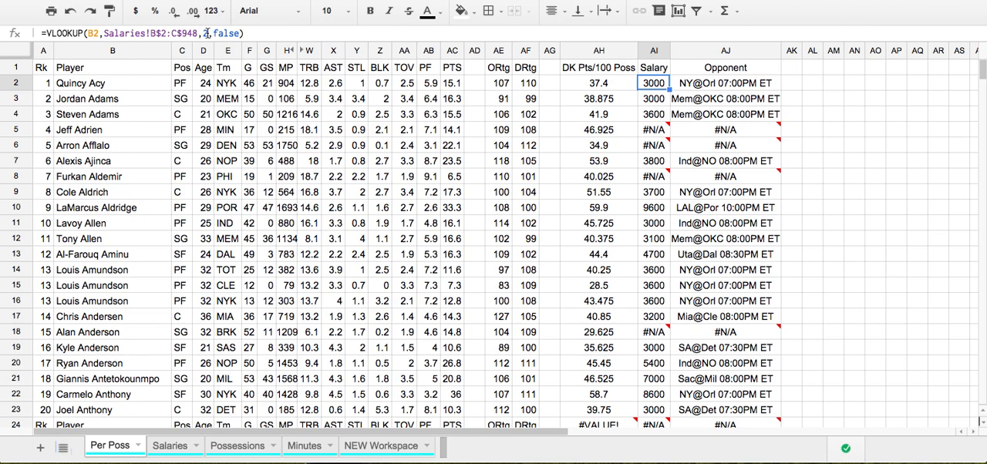
{"action": "left_click", "coordinate": [733, 86]}
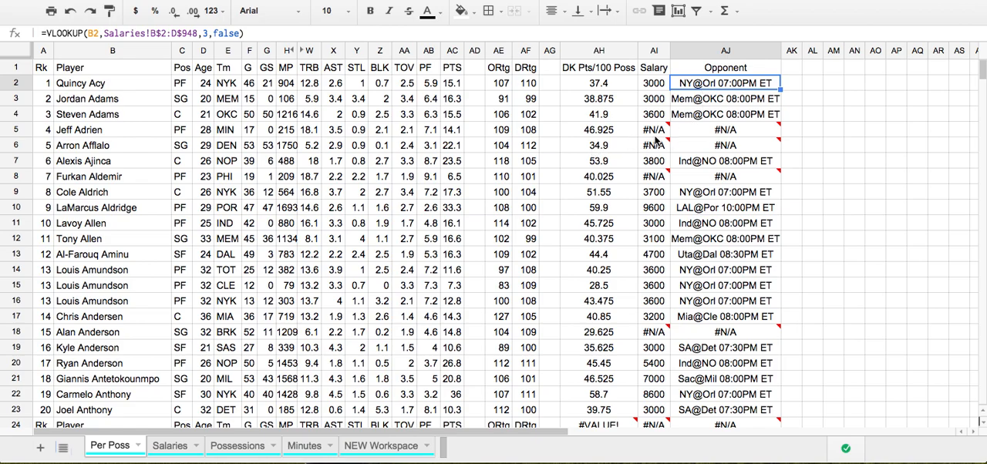
Examine the #N/A entries in the Salary and Opponent columns throughout the Per Poss sheet
{"action": "left_click", "coordinate": [307, 196]}
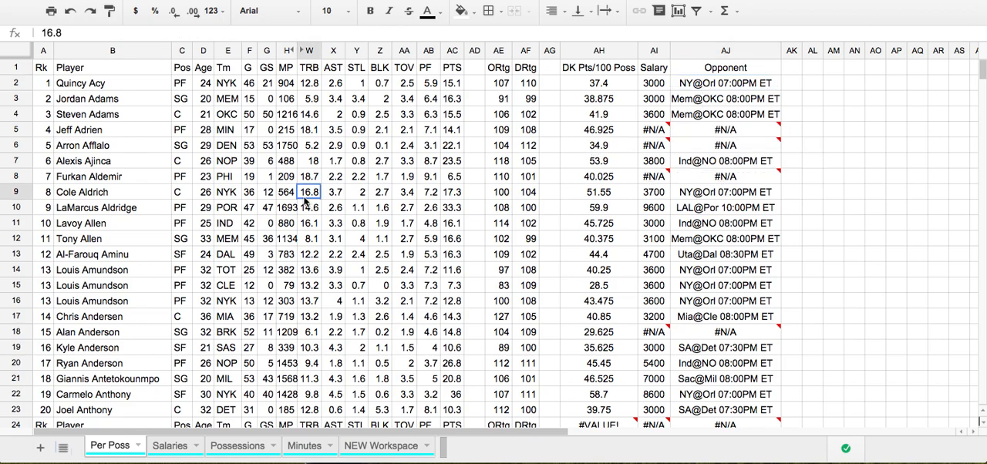
{"action": "scroll", "coordinate": [725, 190], "scroll_direction": "down", "scroll_amount": 10}
{"action": "scroll", "coordinate": [725, 191], "scroll_direction": "down", "scroll_amount": 20}
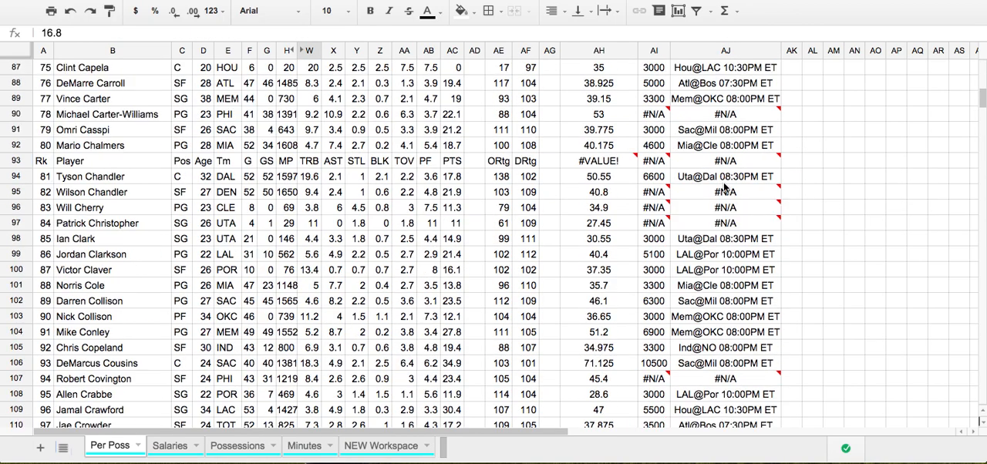
{"action": "scroll", "coordinate": [721, 187], "scroll_direction": "up", "scroll_amount": 4}
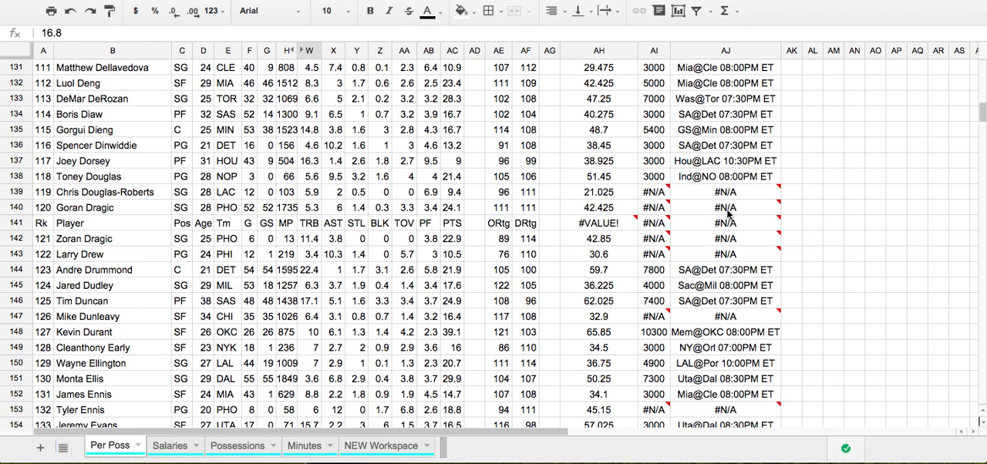
{"action": "mouse_move", "coordinate": [643, 210]}
{"action": "left_click", "coordinate": [846, 194]}
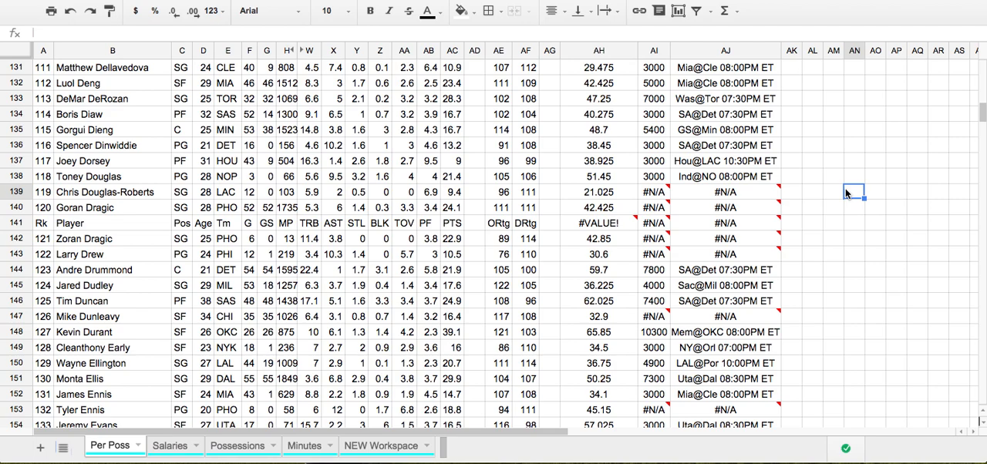
{"action": "scroll", "coordinate": [846, 189], "scroll_direction": "up", "scroll_amount": 20}
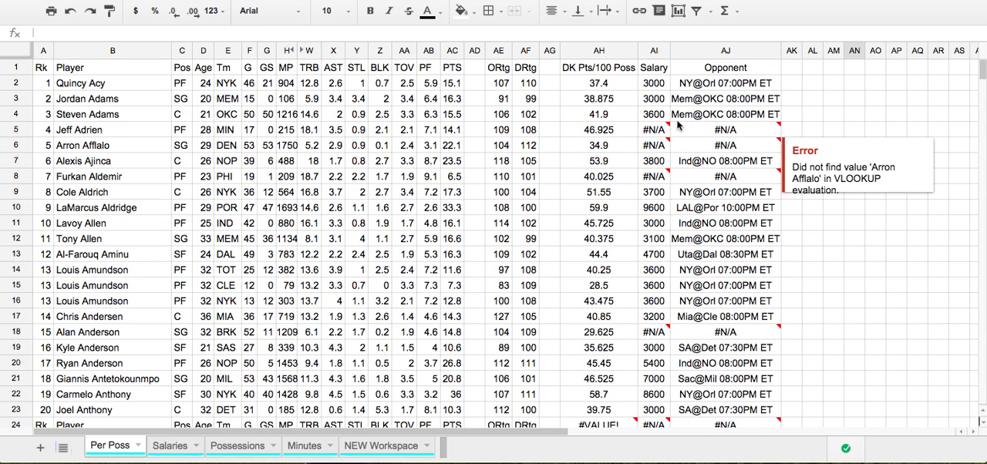
{"action": "left_click", "coordinate": [286, 143]}
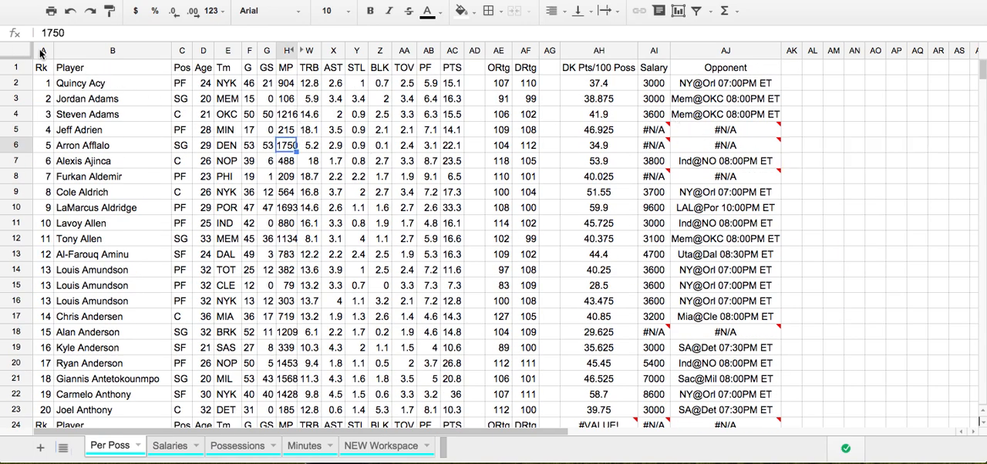
On the NEW Workspace sheet, review columns A to AJ and check row 2's DK Pts/100 Poss, Salary, Opponent and Tm cells
{"action": "left_click", "coordinate": [374, 446]}
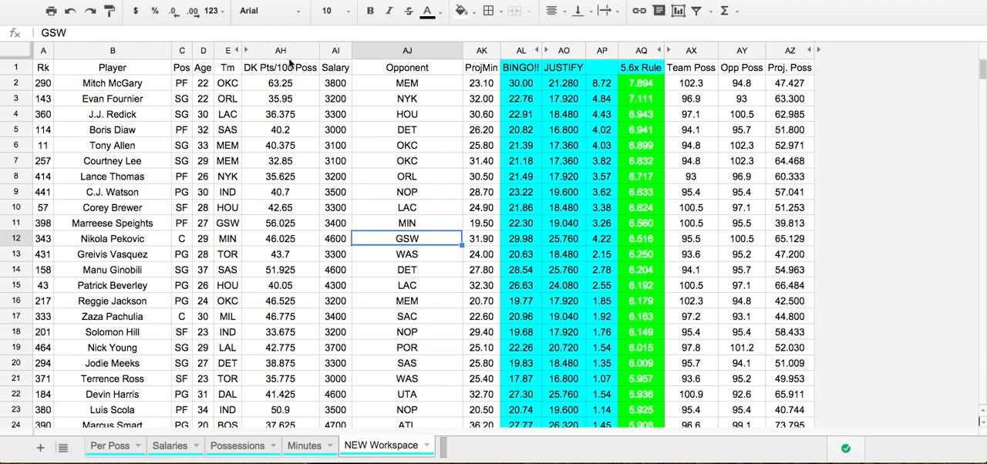
{"action": "left_click_drag", "start_coordinate": [43, 50], "coordinate": [444, 59]}
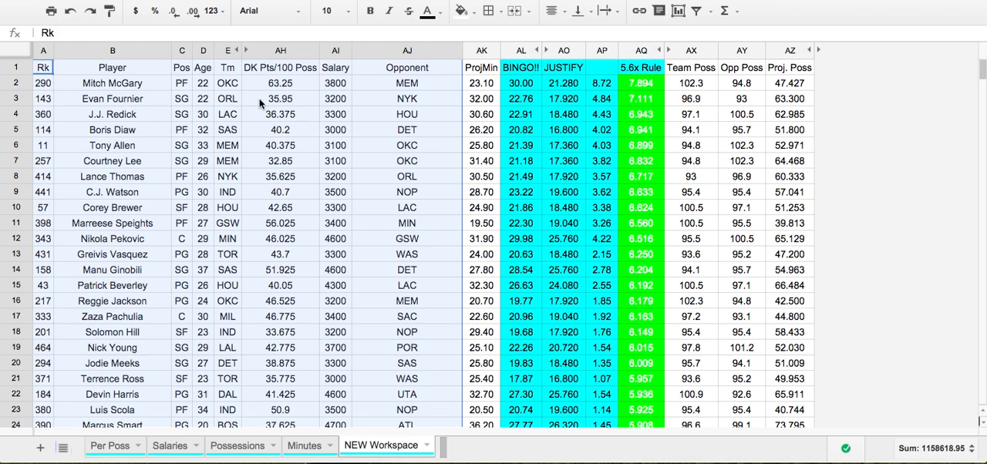
{"action": "left_click", "coordinate": [290, 83]}
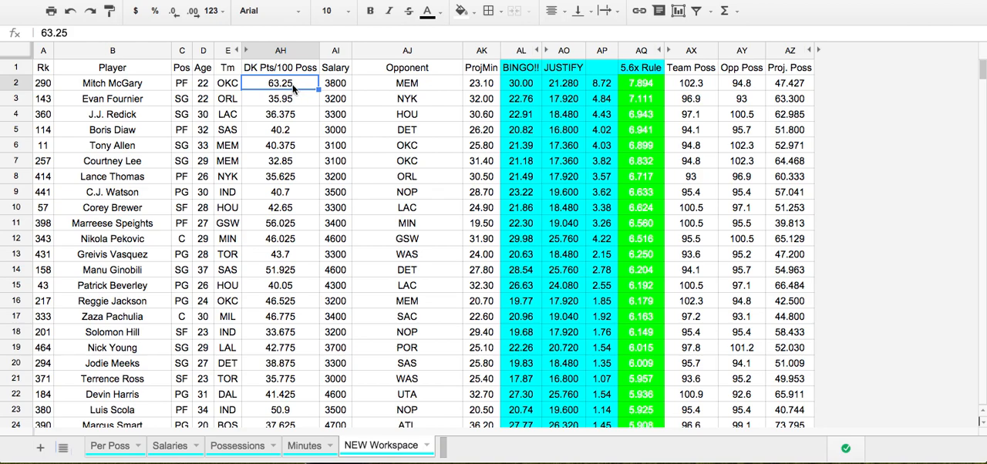
{"action": "left_click", "coordinate": [339, 86]}
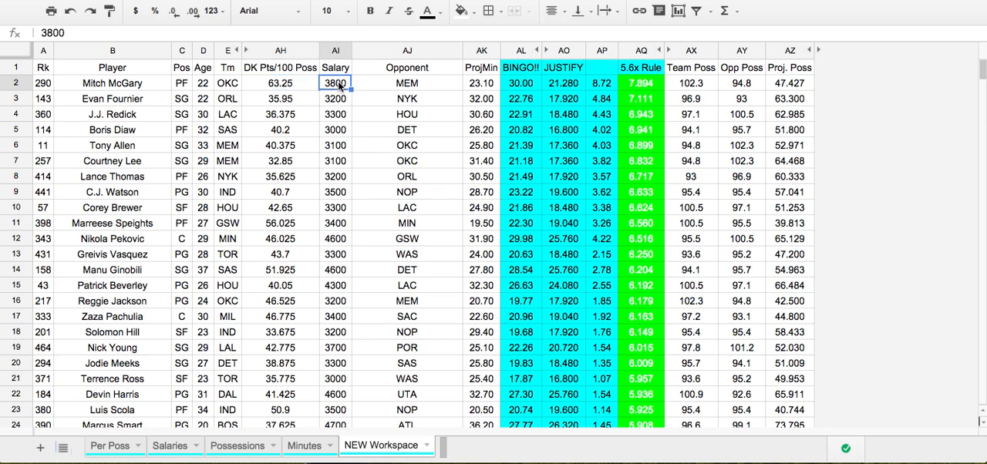
{"action": "left_click", "coordinate": [394, 86]}
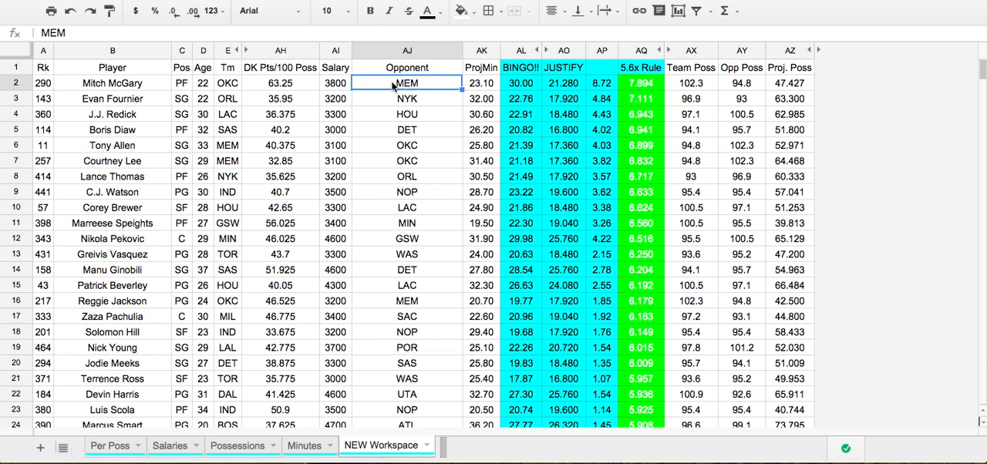
{"action": "left_click", "coordinate": [229, 87]}
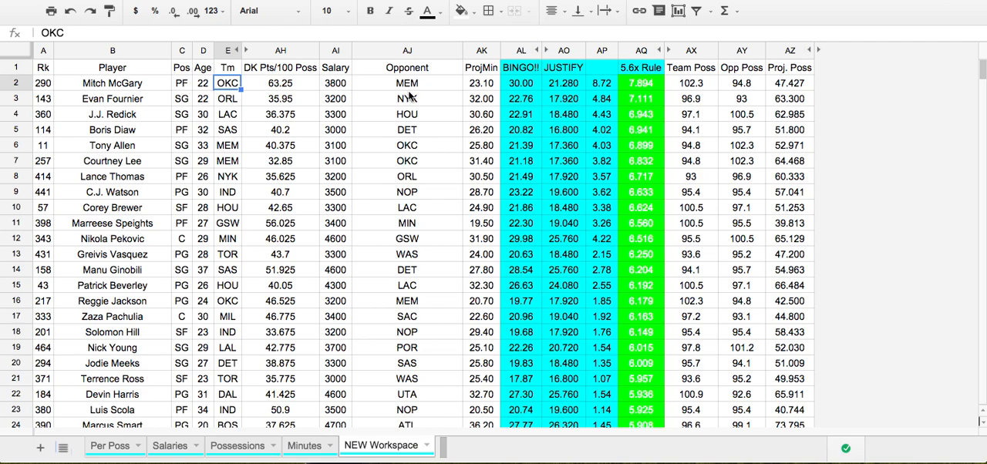
Inspect the VLOOKUP formulas behind ProjMin, Team Poss and Opp Poss in row 2 of NEW Workspace
{"action": "left_click", "coordinate": [488, 86]}
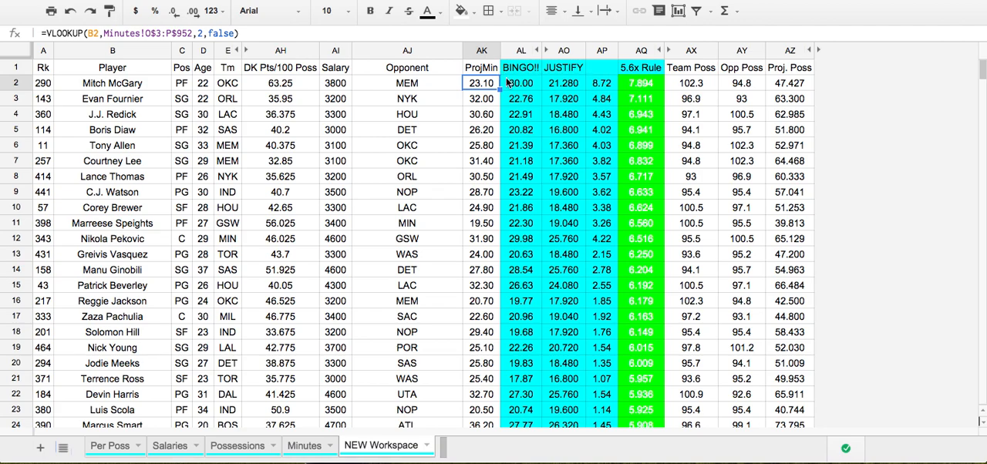
{"action": "left_click", "coordinate": [704, 87]}
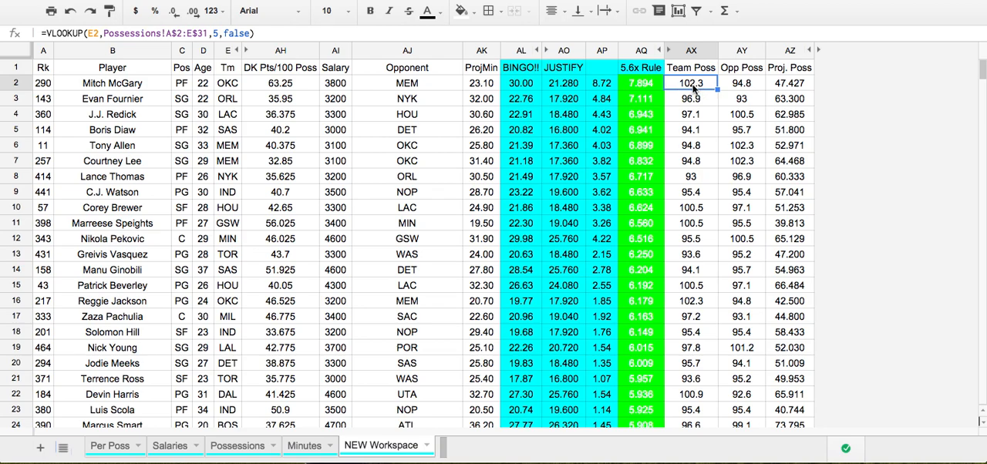
{"action": "left_click", "coordinate": [758, 71]}
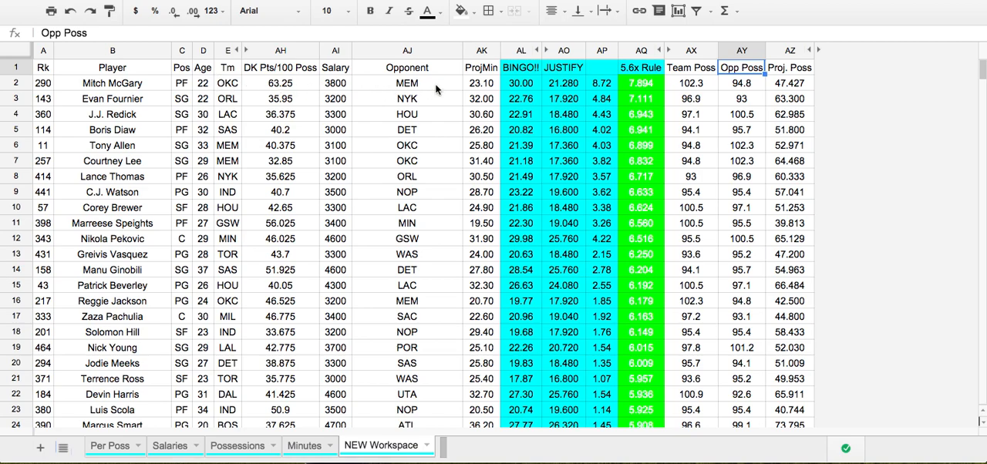
{"action": "left_click", "coordinate": [744, 87]}
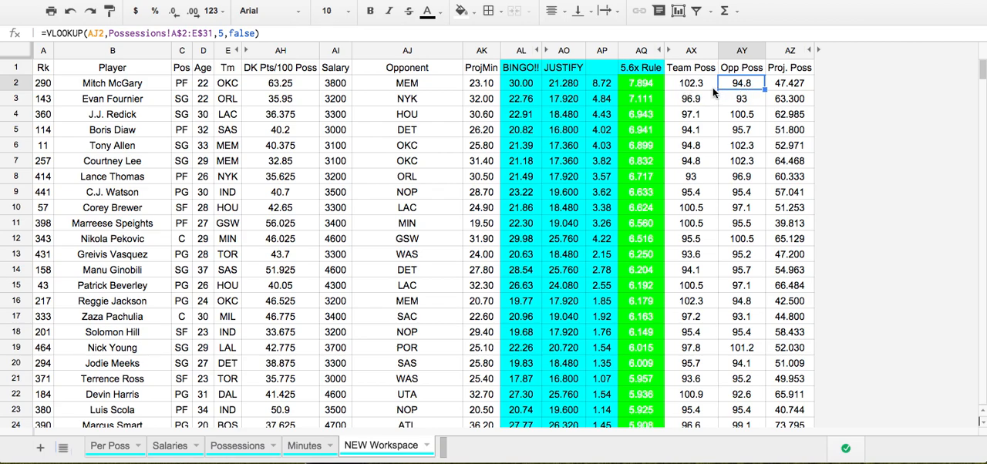
Examine the Proj. Poss formula in AZ2 and compare it with the one in AZ5
{"action": "left_click", "coordinate": [784, 87]}
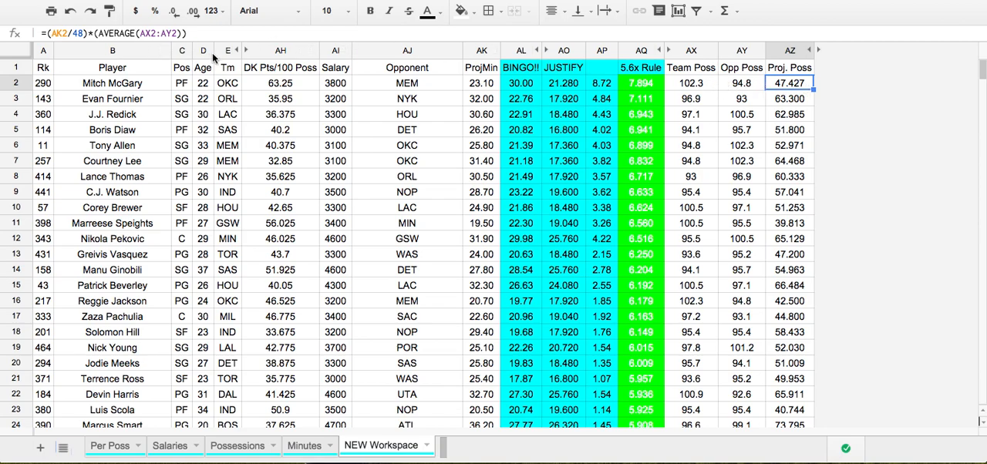
{"action": "left_click", "coordinate": [787, 133]}
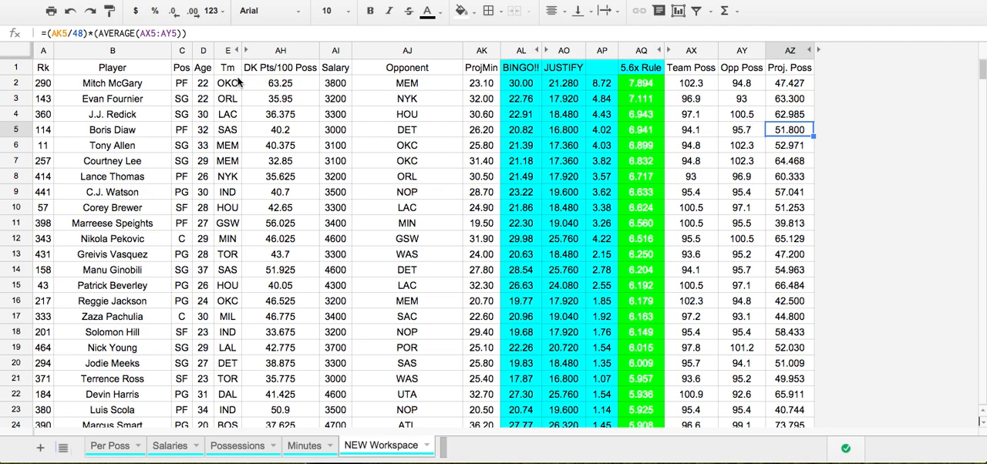
{"action": "left_click", "coordinate": [794, 87]}
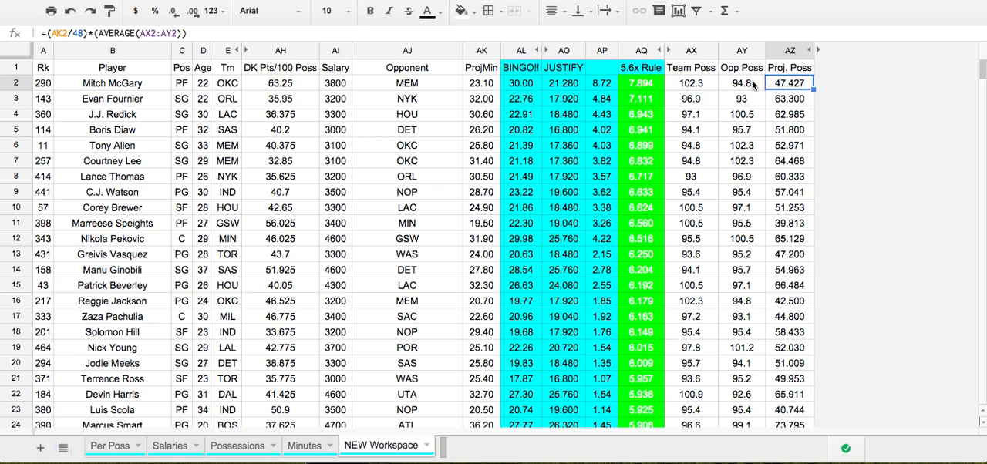
Examine the BINGO!! column and its projected-points formula in AL2
{"action": "left_click", "coordinate": [528, 84]}
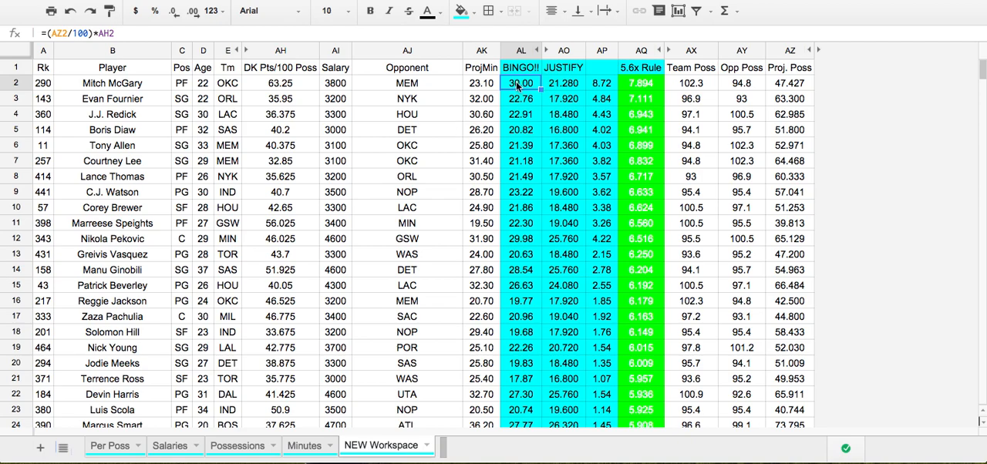
{"action": "left_click", "coordinate": [518, 52]}
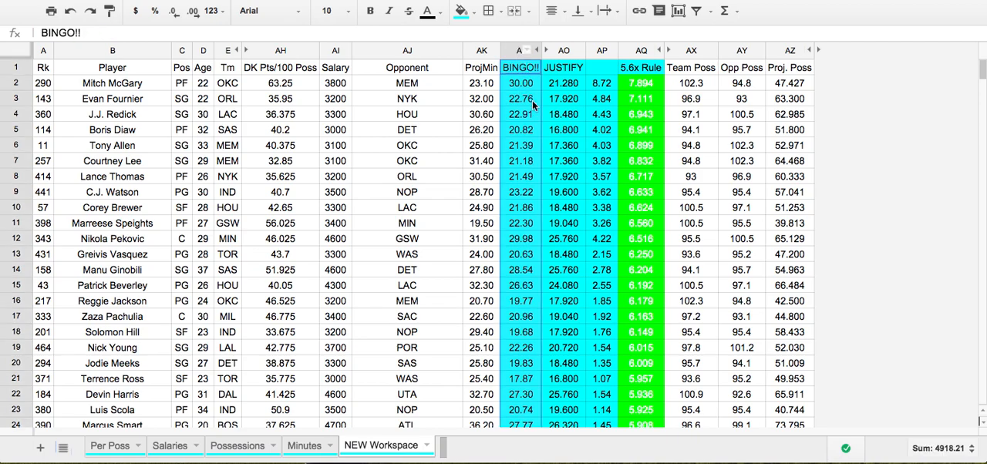
{"action": "left_click", "coordinate": [519, 86]}
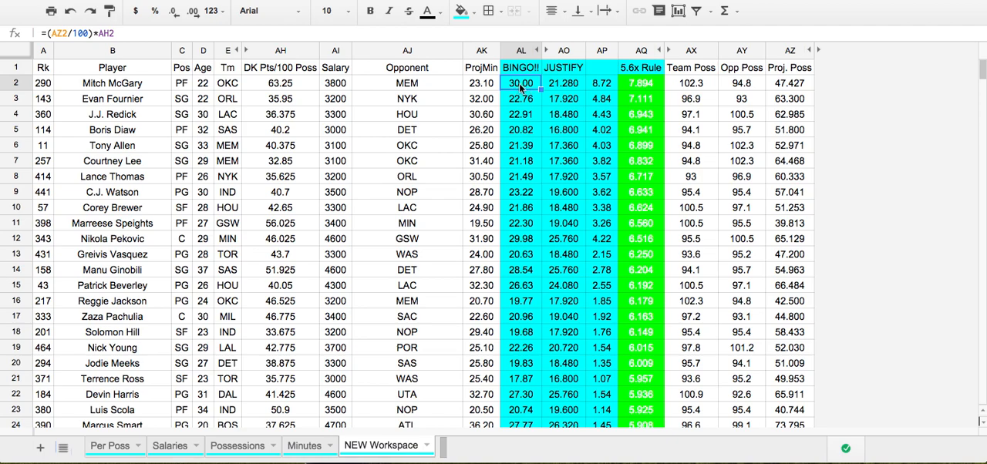
Inspect the JUSTIFY formula in AO2, the Salary value in AI5 and the 5.6x Rule formula in AQ2
{"action": "left_click", "coordinate": [568, 88]}
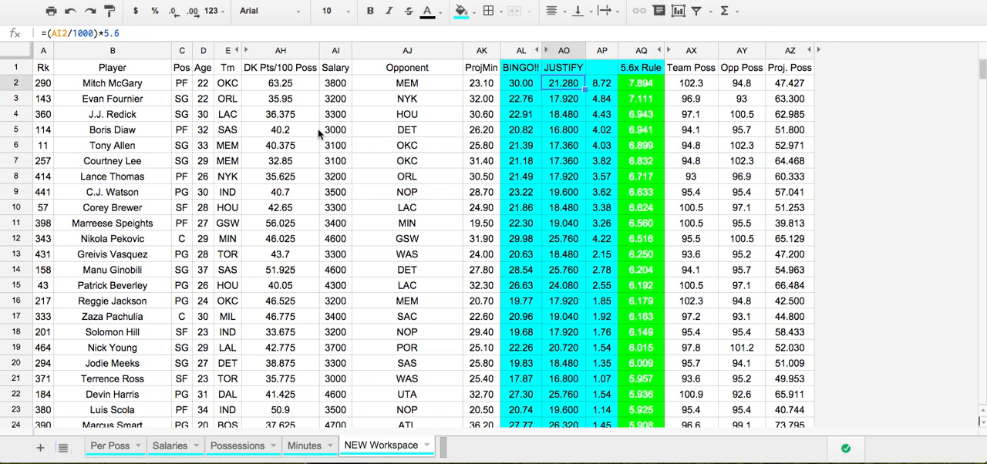
{"action": "left_click", "coordinate": [337, 131]}
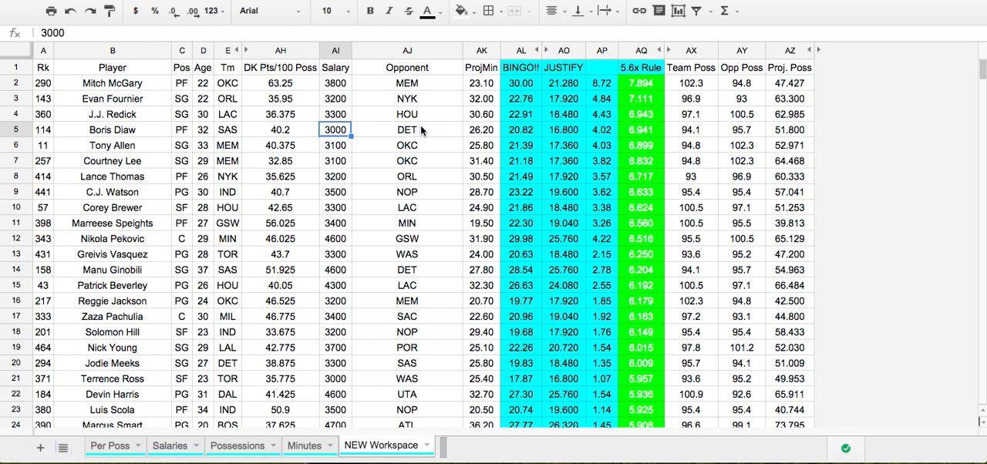
{"action": "left_click", "coordinate": [640, 88]}
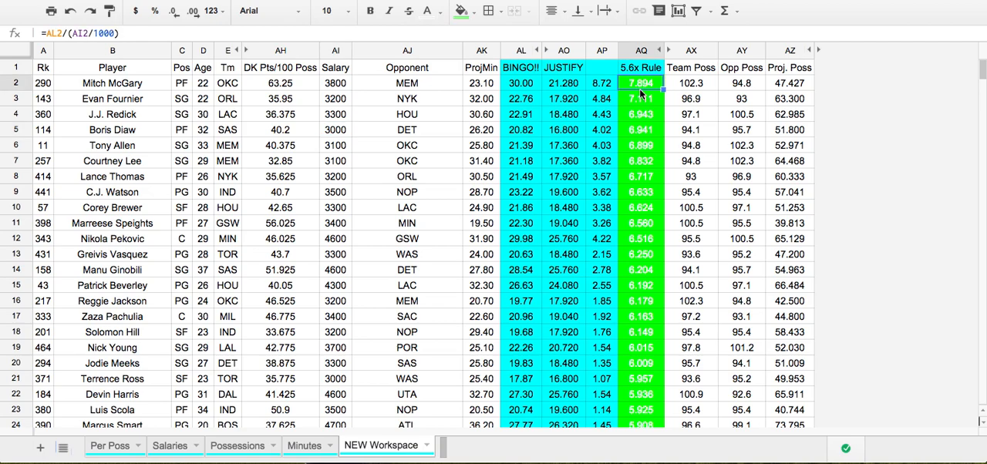
Compare the BINGO!! projection in AL2 with the 5.6x Rule values in AQ2 to AQ4 and the rows further down
{"action": "left_click", "coordinate": [518, 91]}
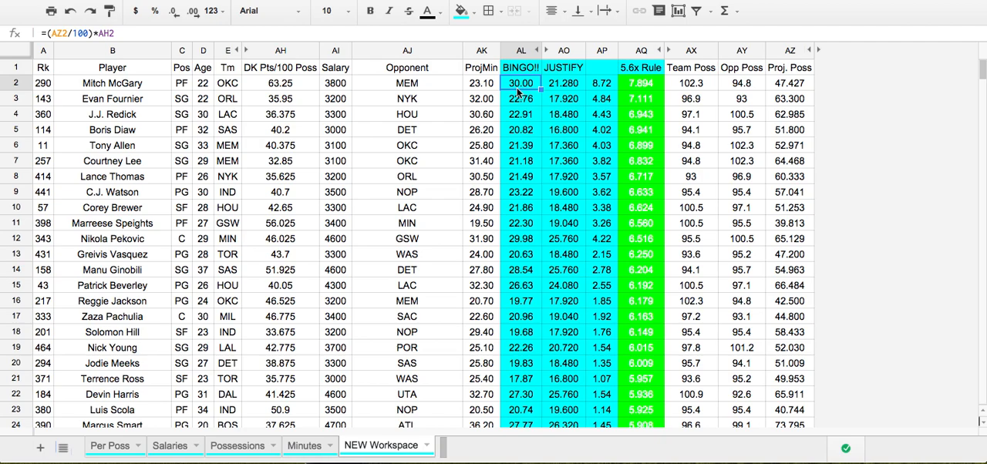
{"action": "left_click", "coordinate": [659, 87]}
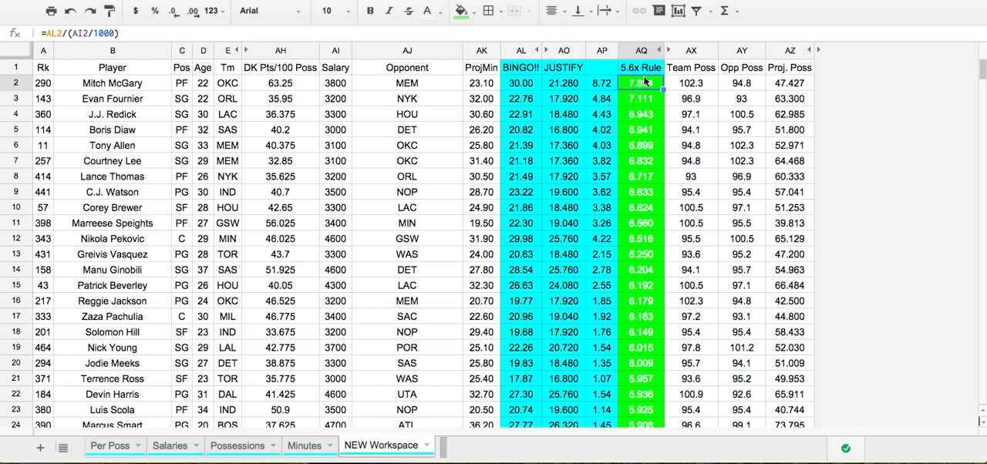
{"action": "mouse_move", "coordinate": [648, 101]}
{"action": "left_mouse_down"}
{"action": "mouse_move", "coordinate": [644, 147]}
{"action": "mouse_move", "coordinate": [641, 115]}
{"action": "left_mouse_up"}
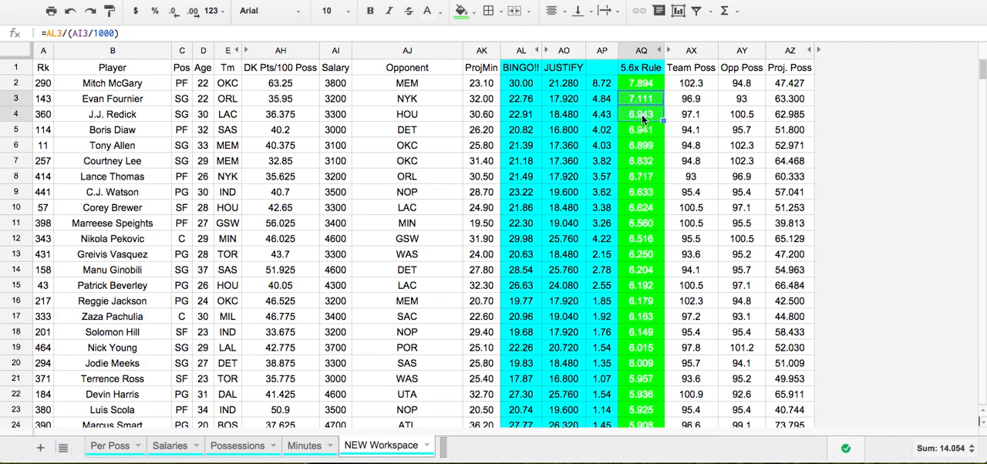
{"action": "left_click", "coordinate": [641, 83]}
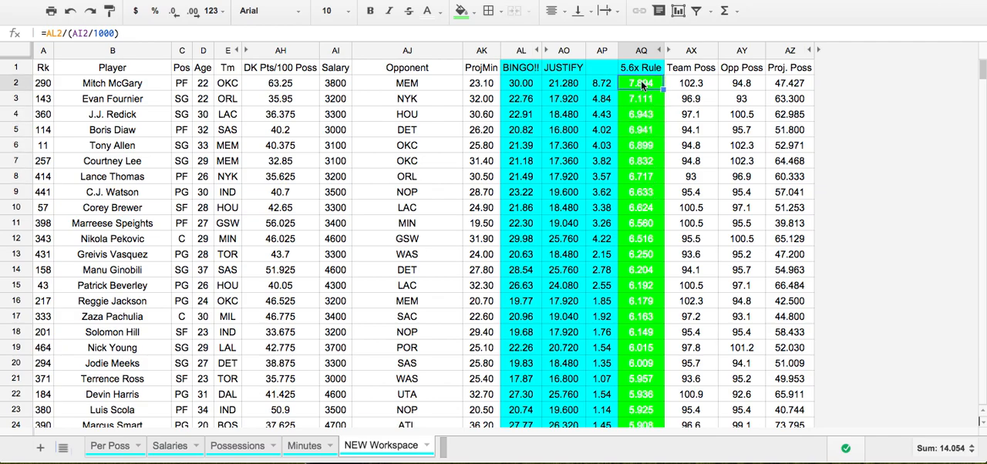
{"action": "scroll", "coordinate": [638, 139], "scroll_direction": "down", "scroll_amount": 5}
{"action": "scroll", "coordinate": [639, 141], "scroll_direction": "down", "scroll_amount": 5}
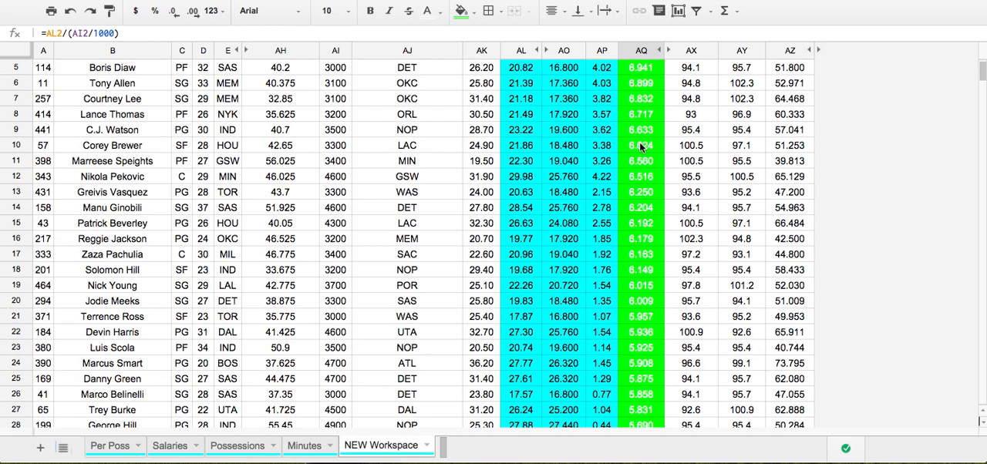
{"action": "scroll", "coordinate": [648, 141], "scroll_direction": "up", "scroll_amount": 5}
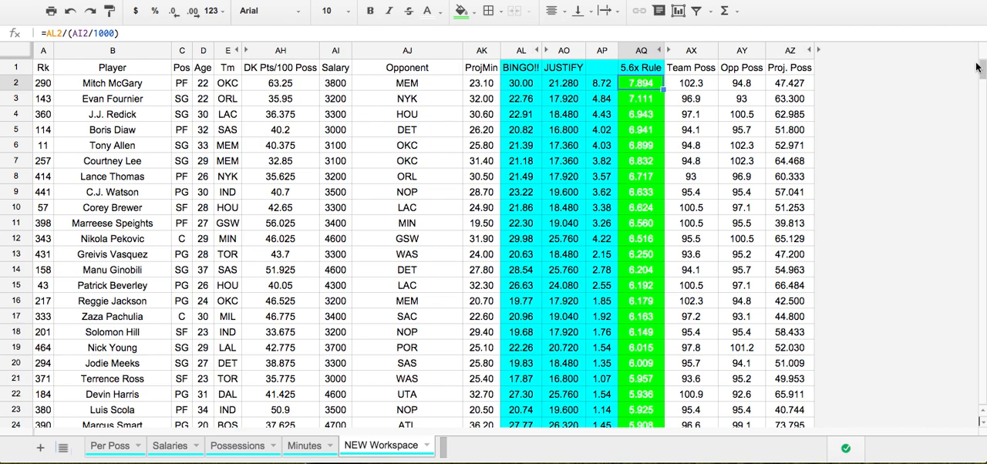
{"action": "left_click_drag", "start_coordinate": [982, 65], "coordinate": [983, 63]}
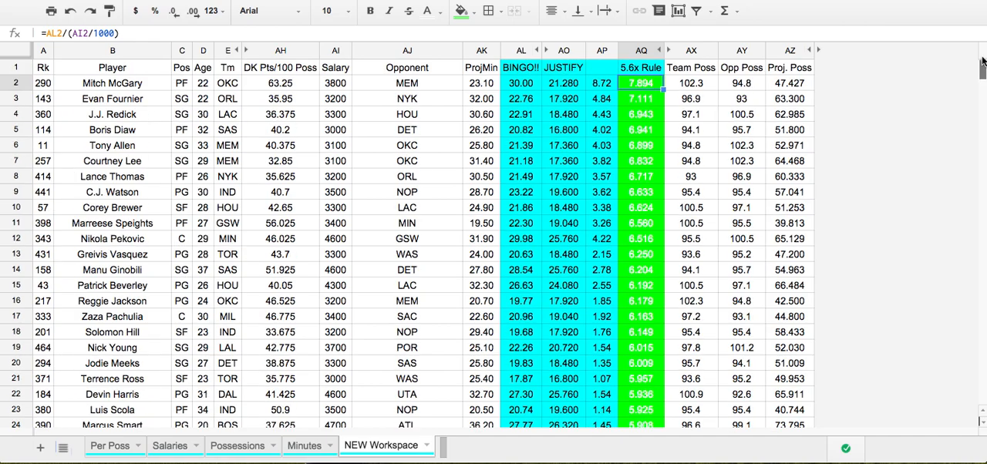
Sort the whole NEW Workspace sheet by the BINGO!! column in Z → A order, treating the first row as a header
{"action": "left_click", "coordinate": [23, 53]}
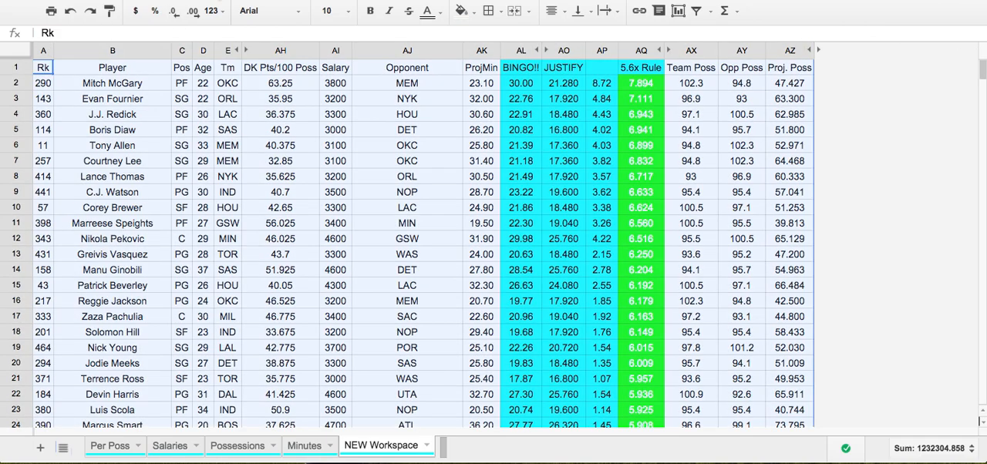
{"action": "left_click", "coordinate": [216, 1]}
{"action": "left_click", "coordinate": [292, 109]}
{"action": "left_click", "coordinate": [437, 172]}
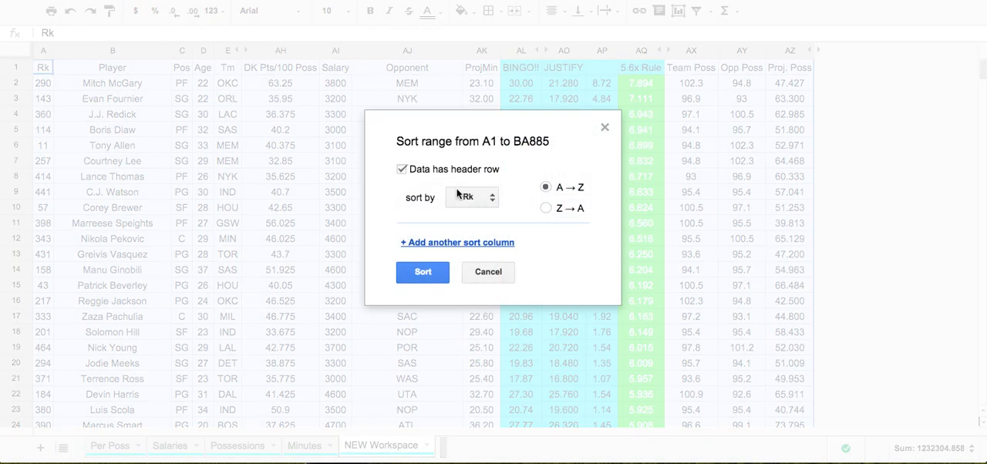
{"action": "left_click", "coordinate": [459, 194]}
{"action": "scroll", "coordinate": [496, 271], "scroll_direction": "down", "scroll_amount": 10}
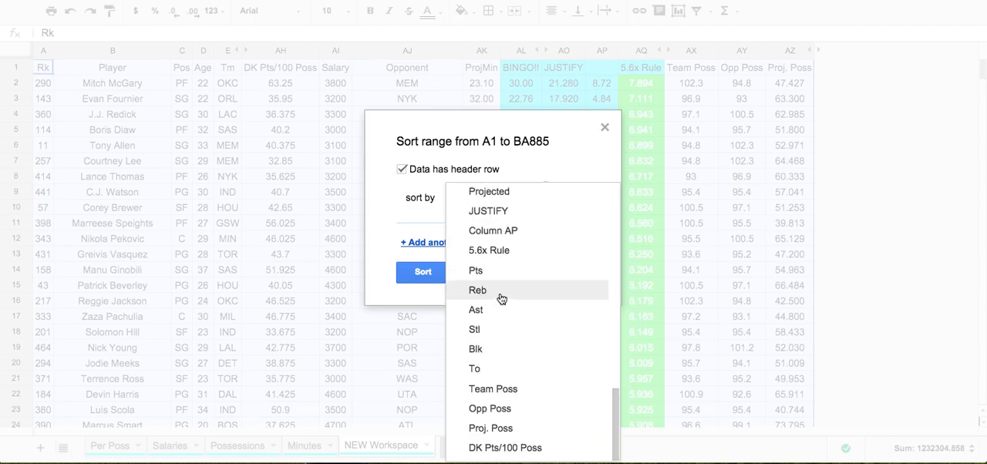
{"action": "scroll", "coordinate": [500, 231], "scroll_direction": "up", "scroll_amount": 2}
{"action": "left_click", "coordinate": [502, 199]}
{"action": "left_click", "coordinate": [546, 209]}
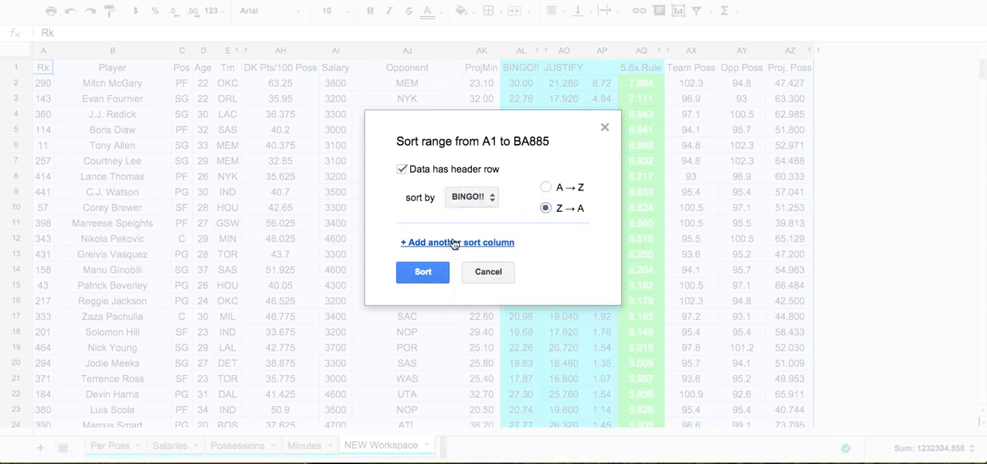
{"action": "left_click", "coordinate": [422, 272]}
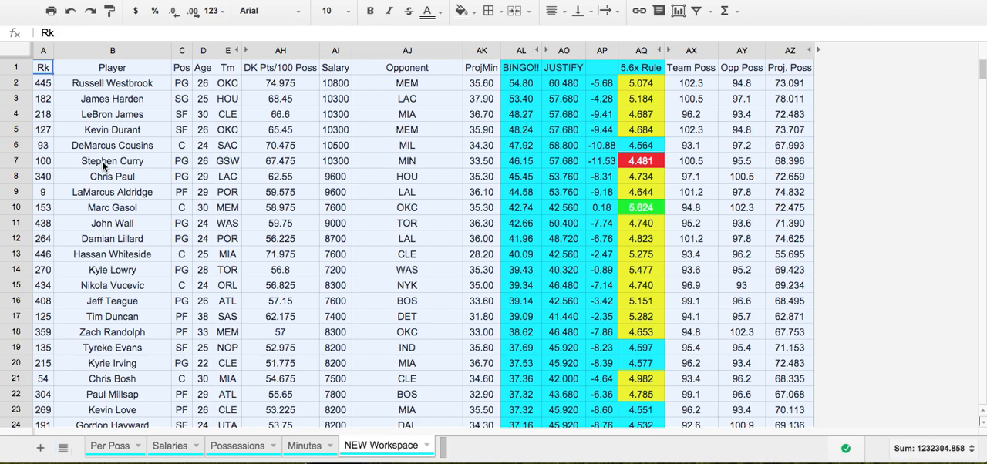
Examine Stephen Curry's row, checking the BINGO!! formula in AL7 and the 5.6x Rule formula in AQ7
{"action": "left_click", "coordinate": [137, 164]}
{"action": "left_click_drag", "start_coordinate": [137, 164], "coordinate": [432, 189]}
{"action": "left_click", "coordinate": [515, 179]}
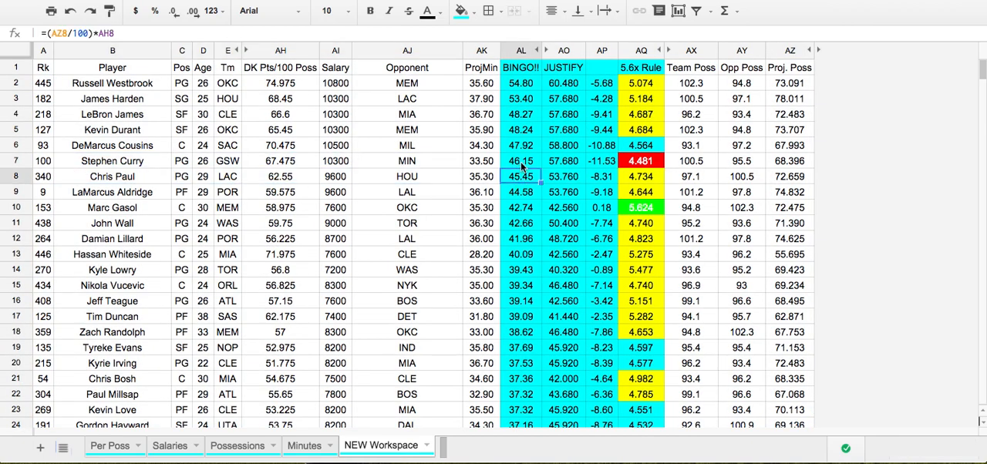
{"action": "left_click", "coordinate": [521, 165]}
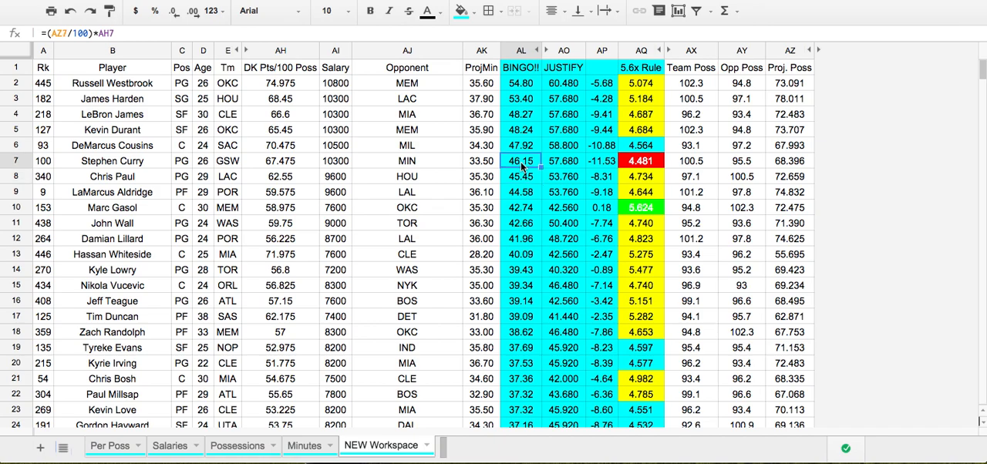
{"action": "left_click", "coordinate": [656, 167]}
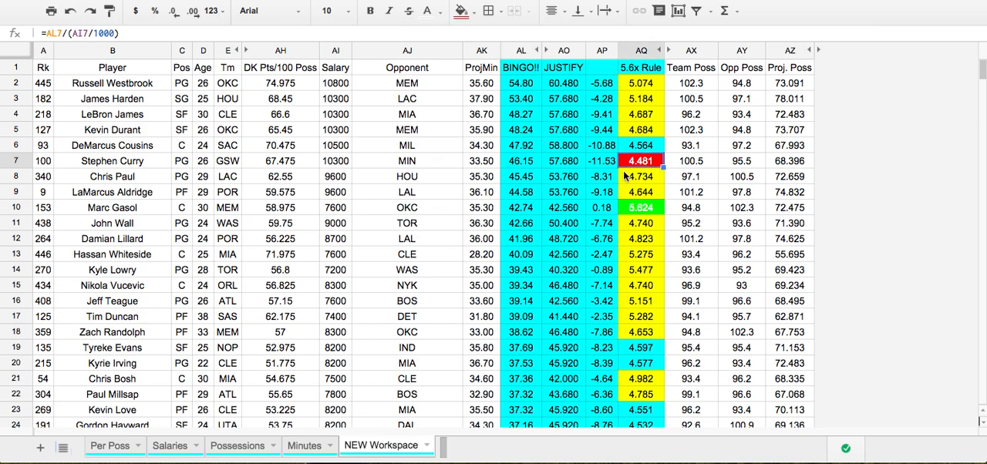